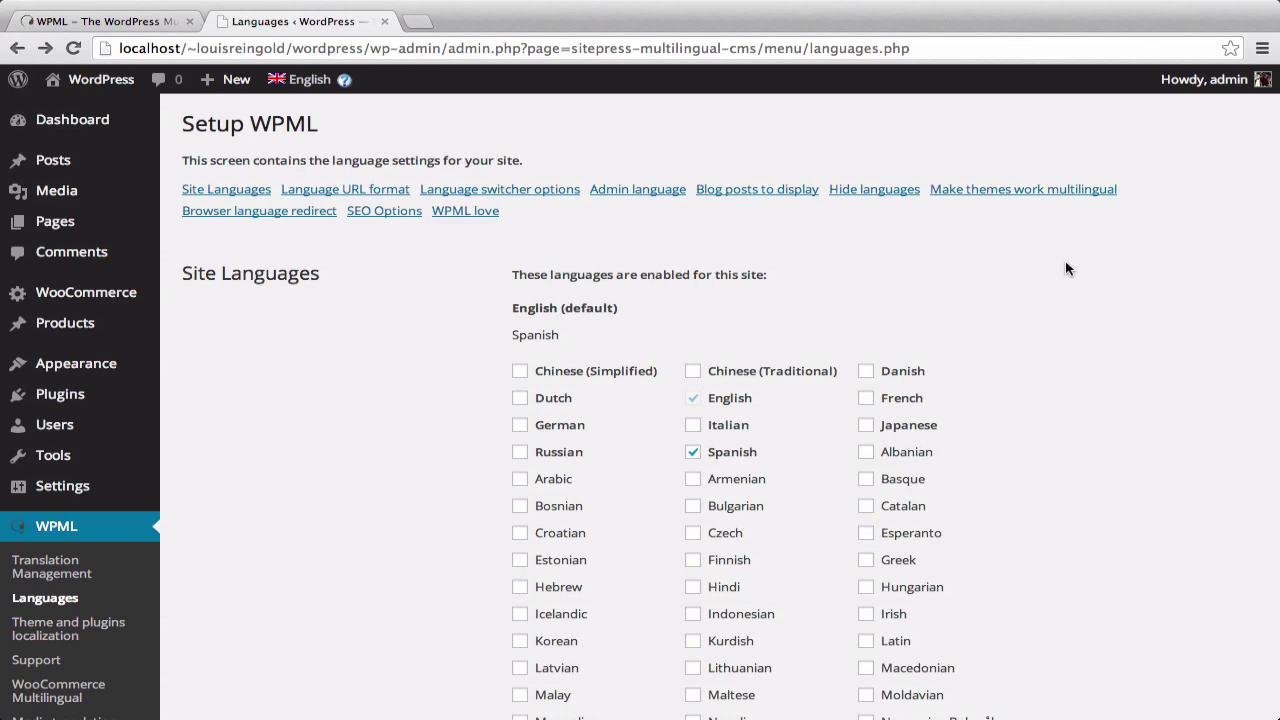
Step: Switch to the WPML website and look over its language settings
click(115, 21)
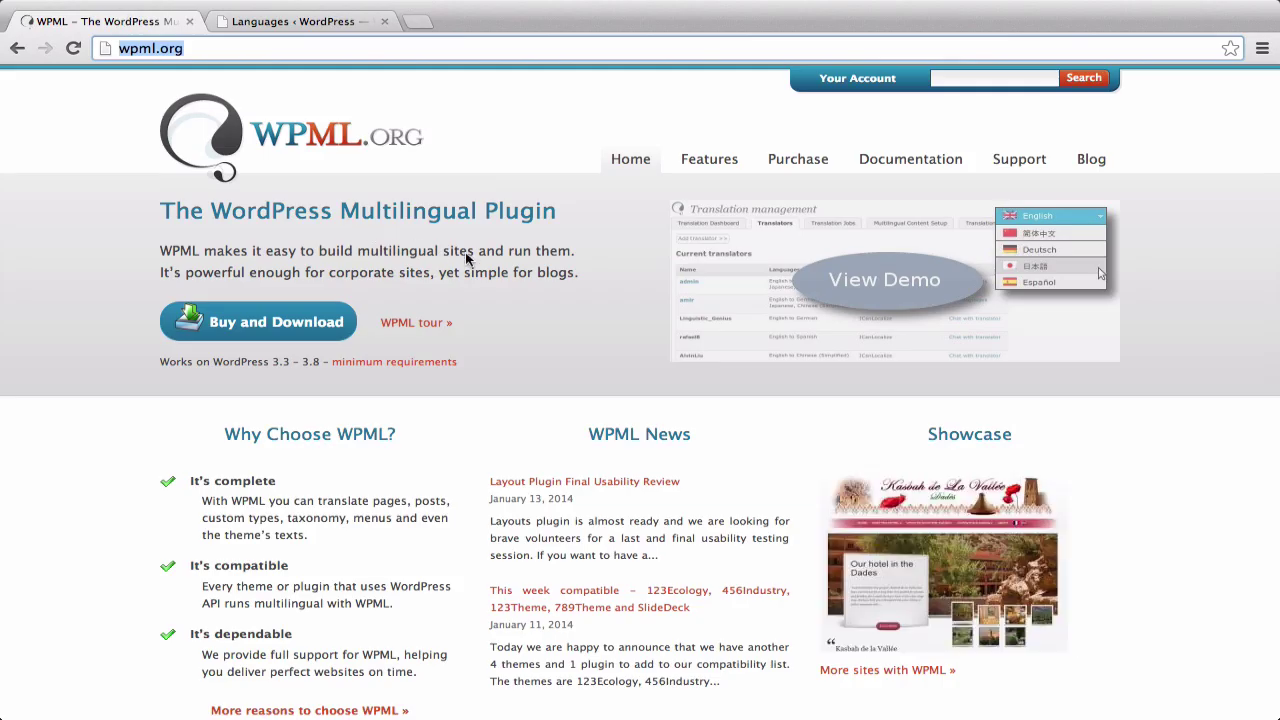
click(297, 21)
scroll(258, 584, down, 2)
scroll(258, 584, down, 1)
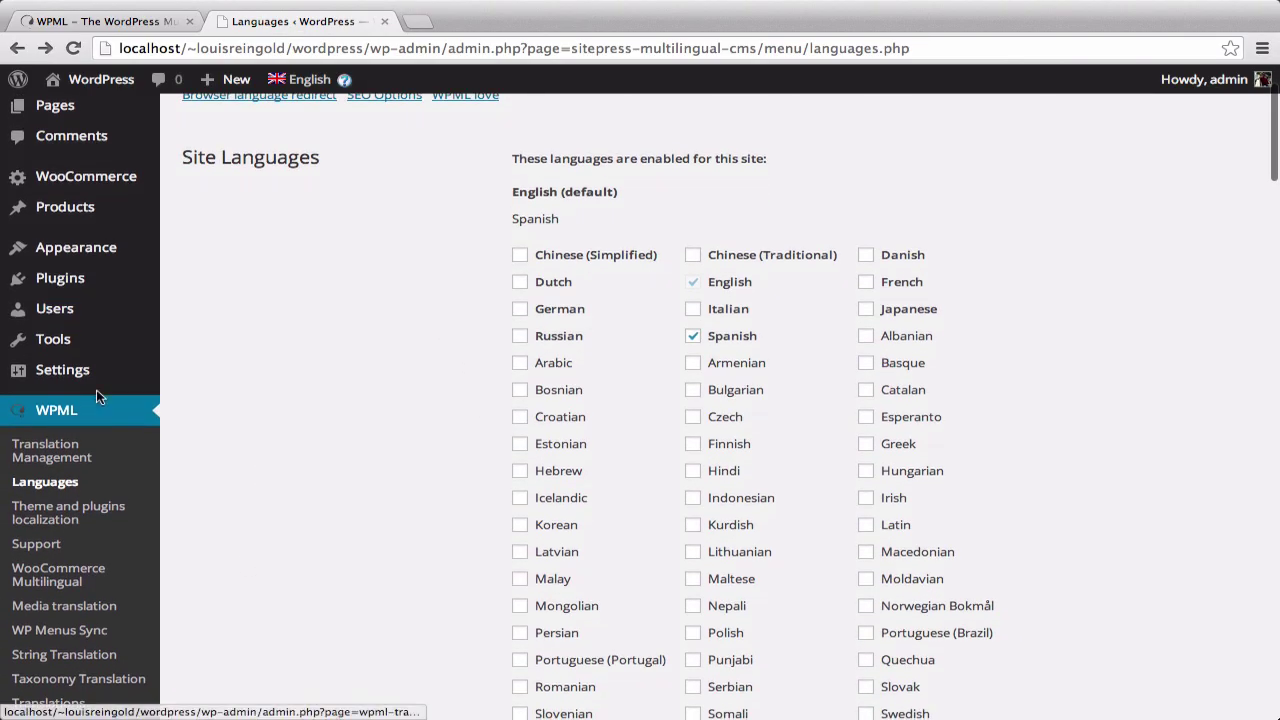
scroll(411, 408, up, 3)
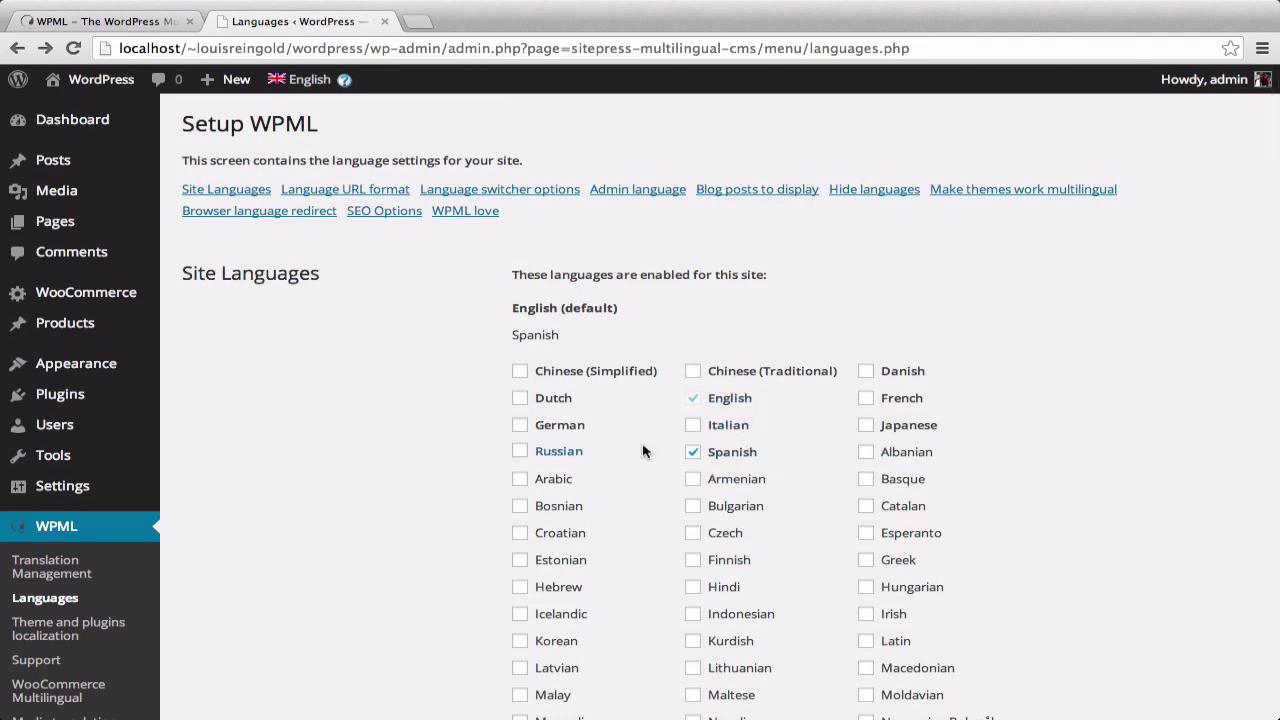
scroll(334, 521, down, 3)
scroll(334, 521, down, 7)
Step: Start a new import, preview 2-languages-1-file.xml, then upload it and continue
mouse_move(60, 451)
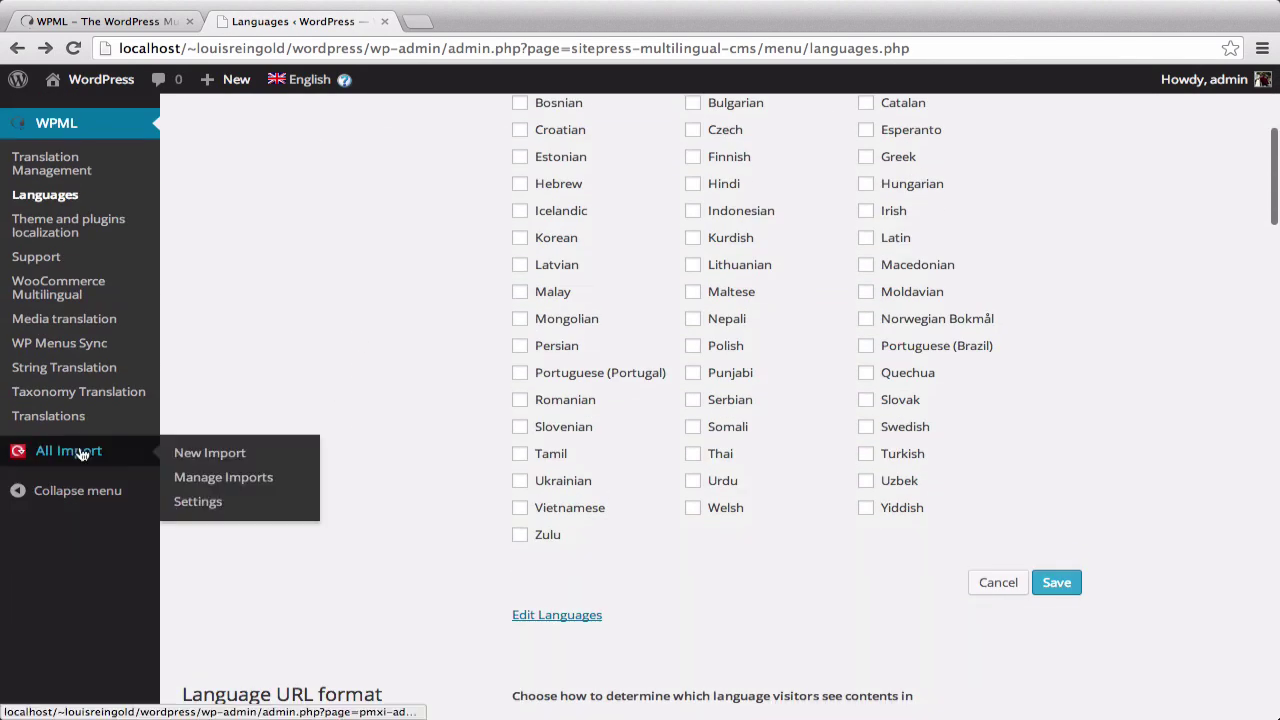
click(210, 456)
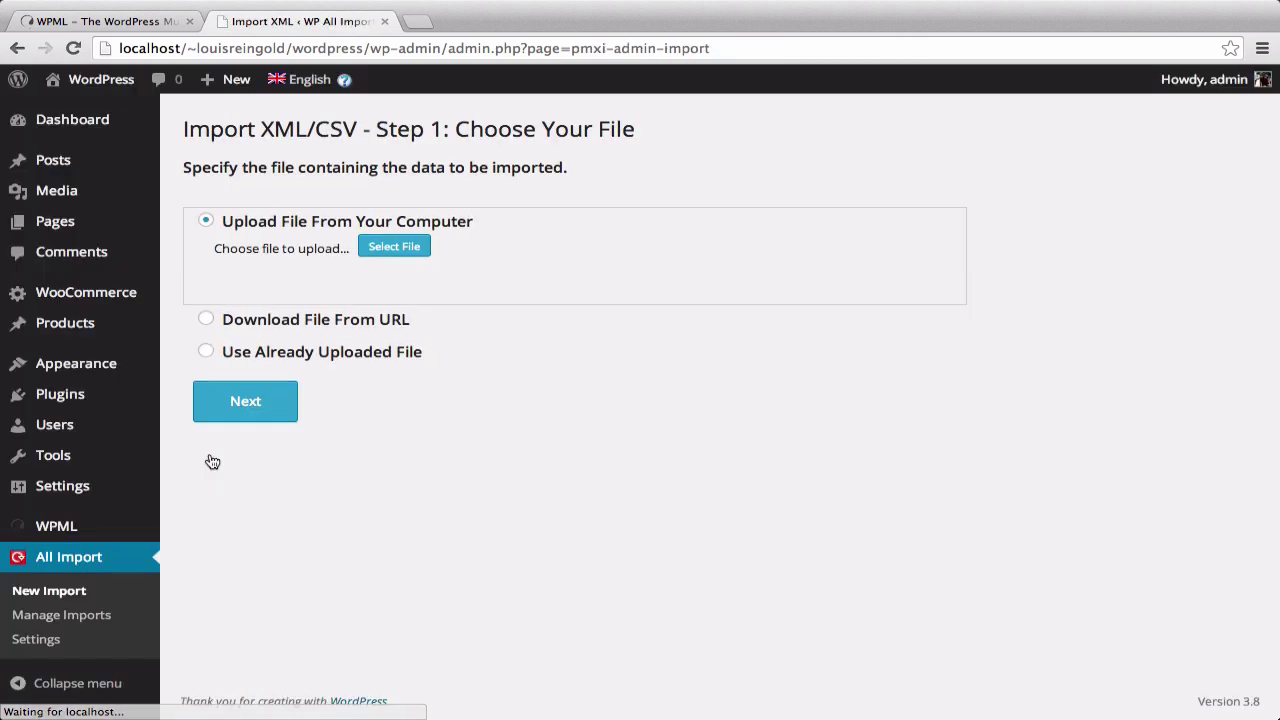
click(412, 247)
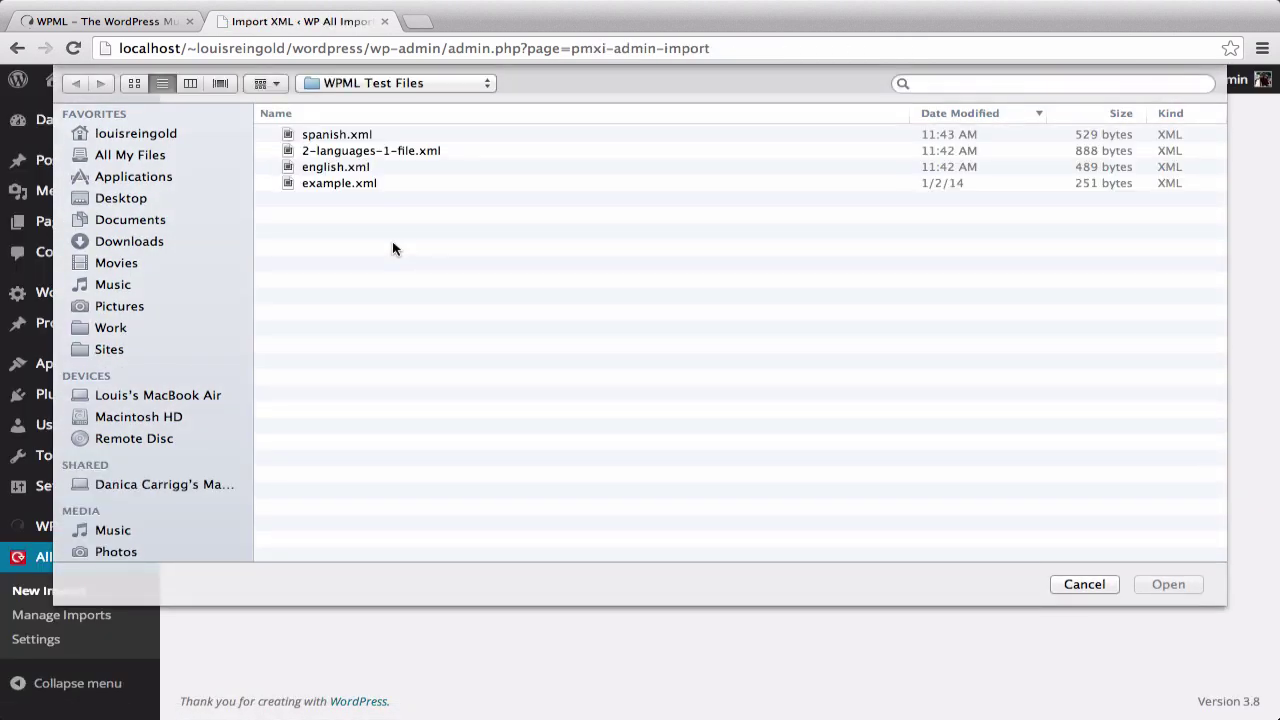
click(368, 157)
key(space)
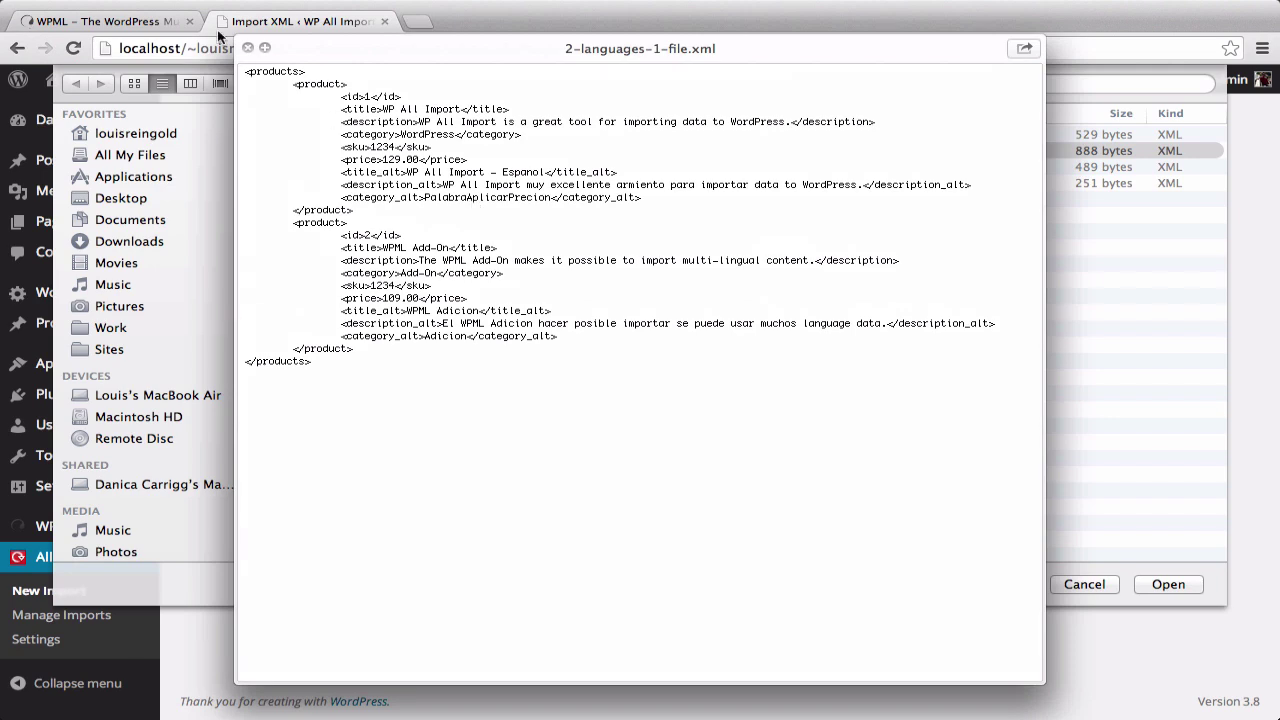
click(249, 48)
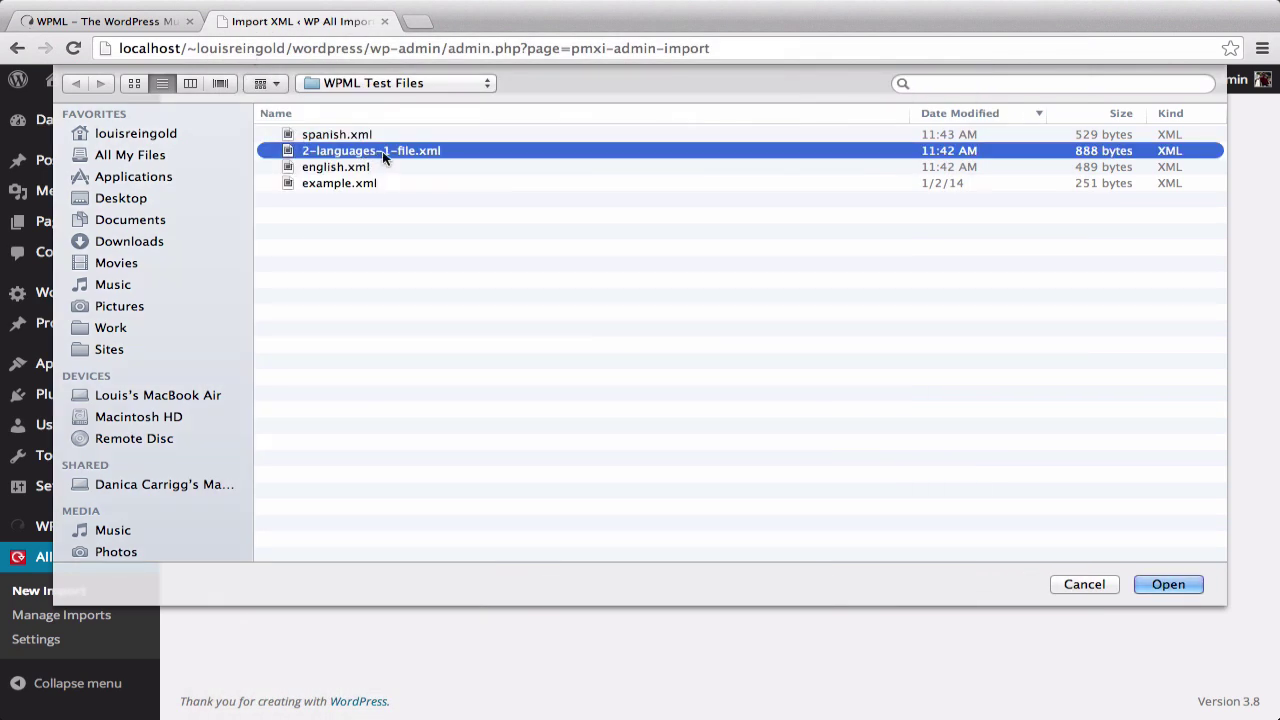
double_click(382, 151)
click(268, 403)
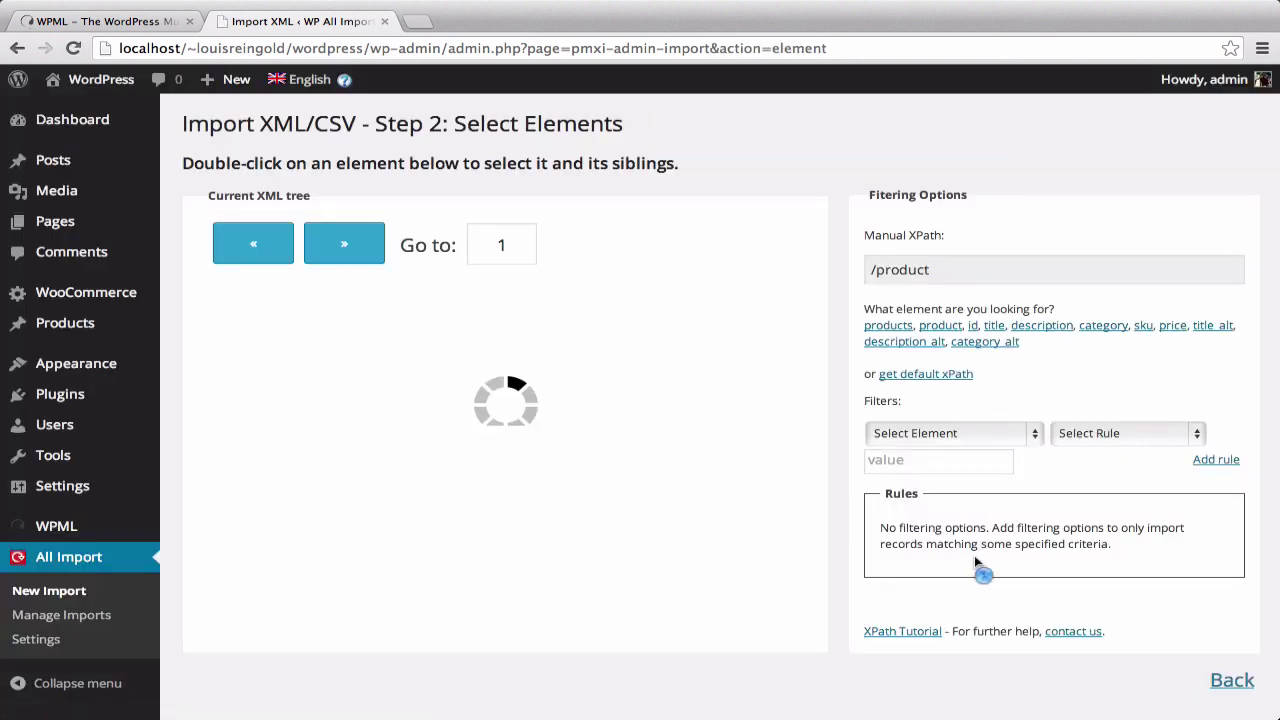
Step: Map {title[1]} to the post title and {description[1]} to the post content
scroll(1100, 630, down, 1)
click(1205, 672)
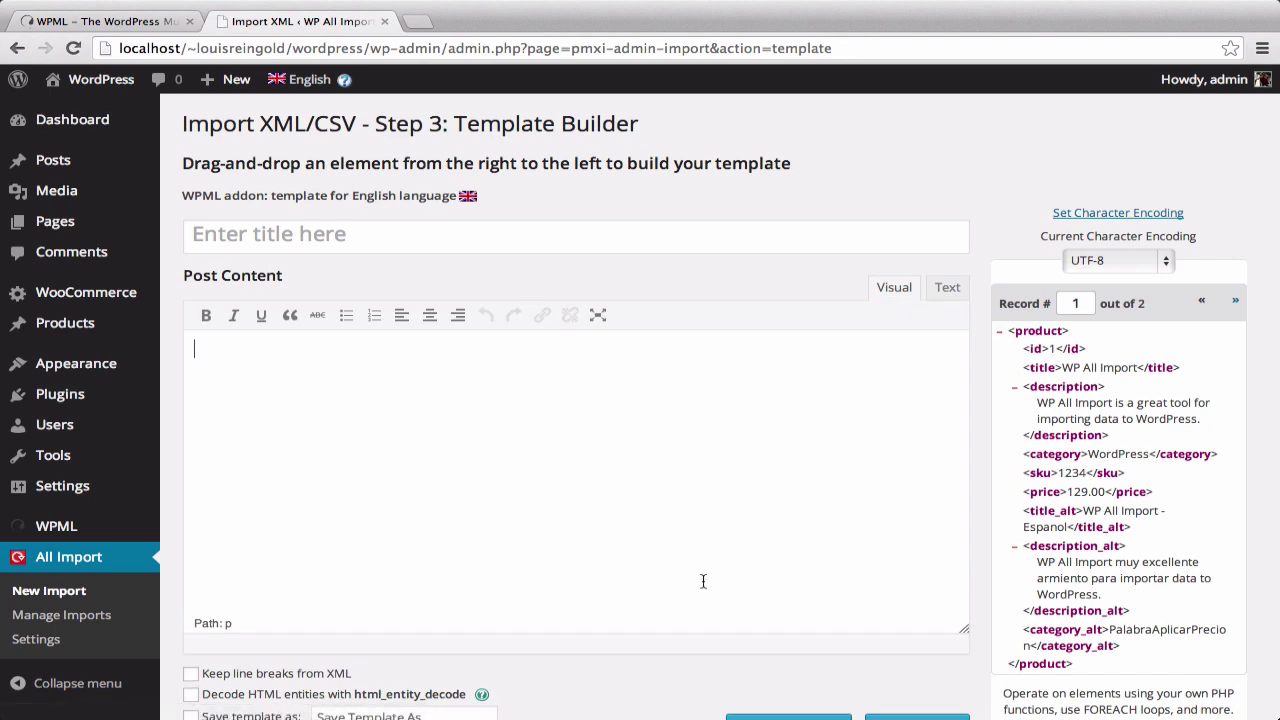
drag(1053, 364, 459, 231)
click(456, 459)
drag(1062, 397, 406, 422)
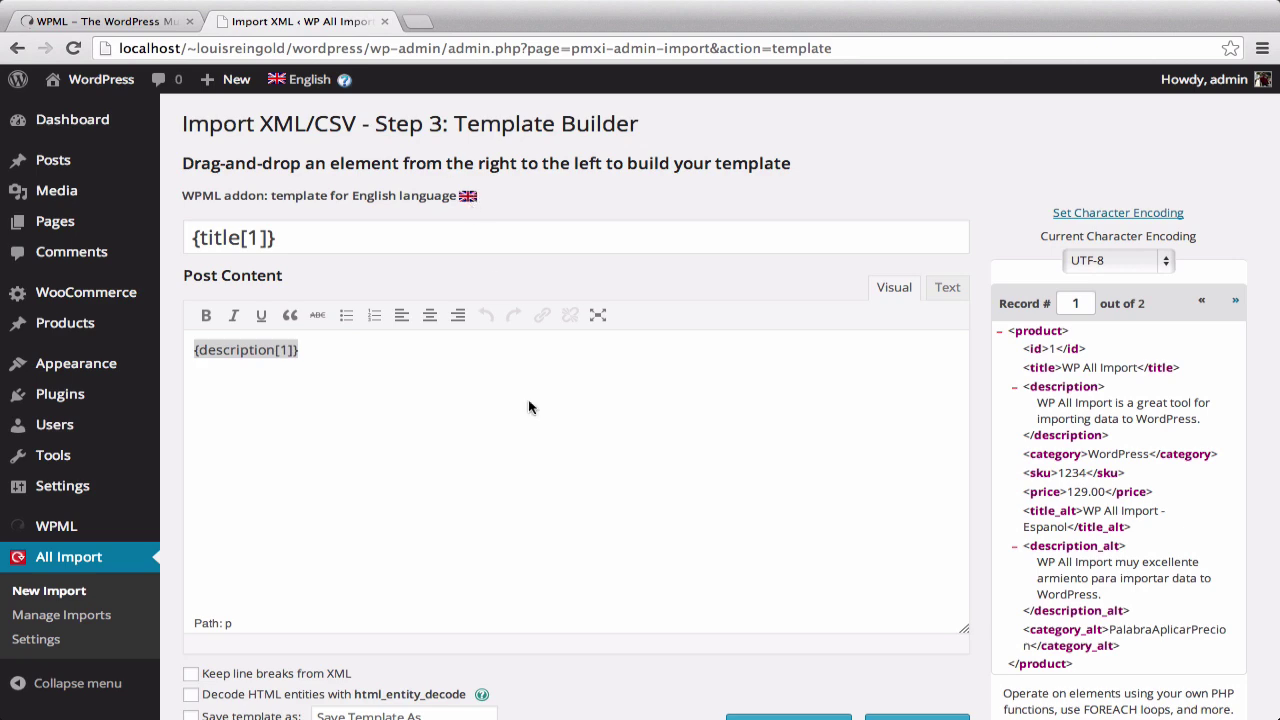
scroll(550, 550, down, 3)
scroll(591, 414, up, 3)
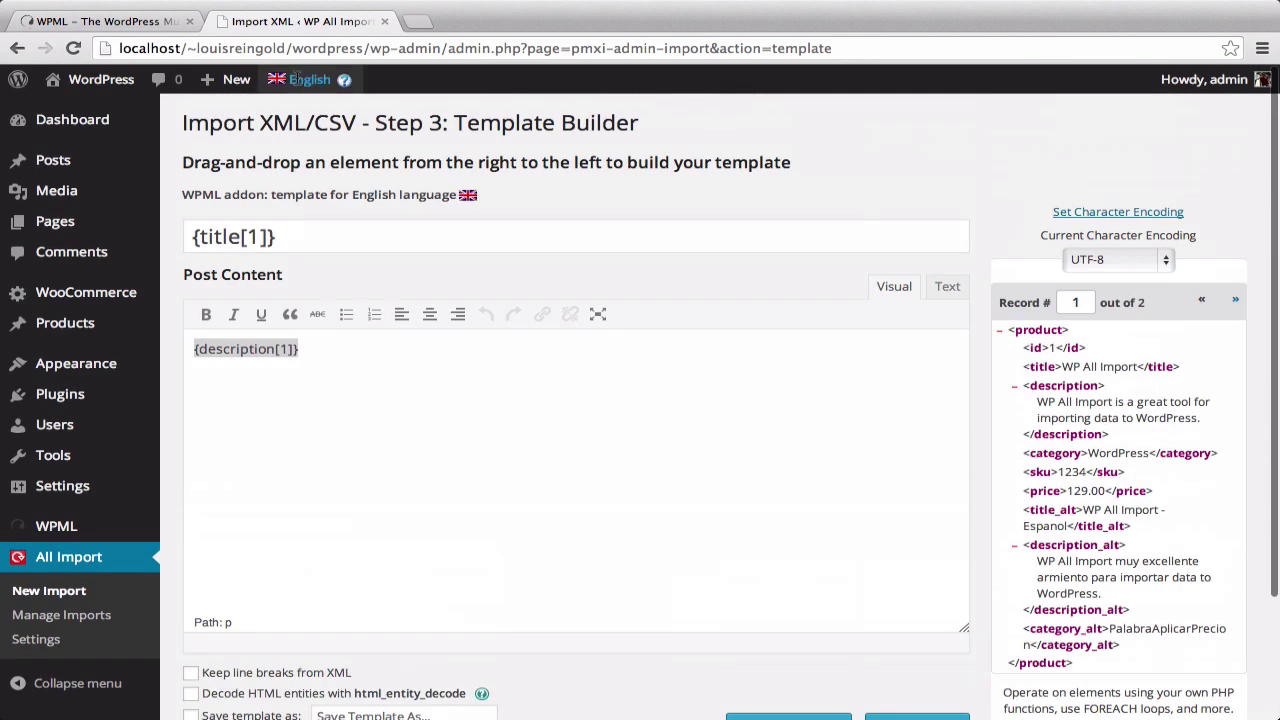
scroll(833, 565, down, 3)
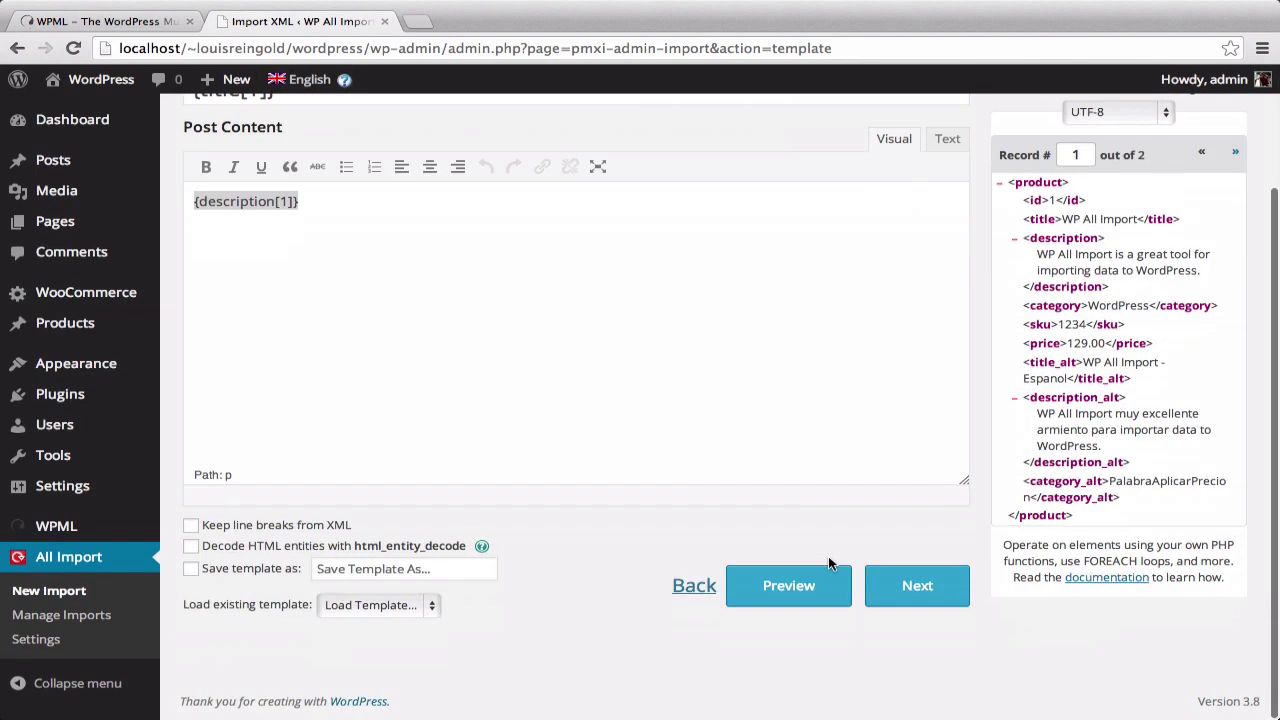
Step: Set the import to create WooCommerce Products
click(916, 590)
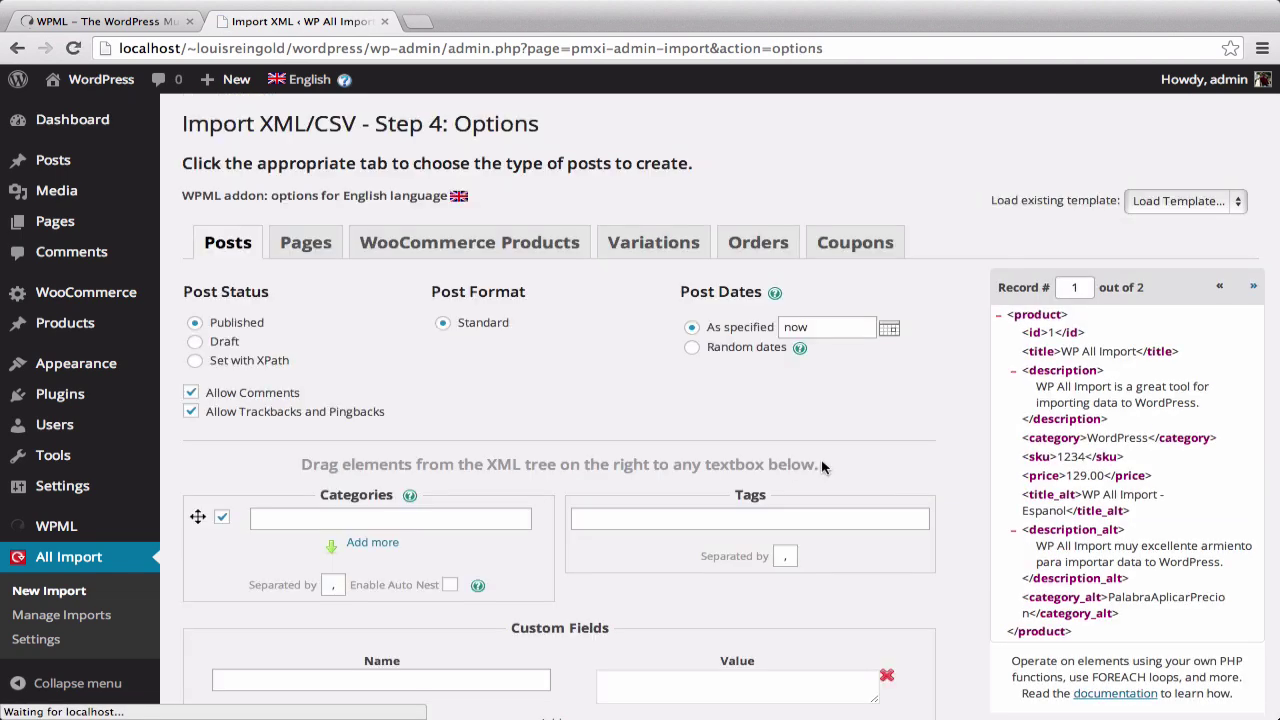
scroll(544, 375, down, 1)
click(530, 212)
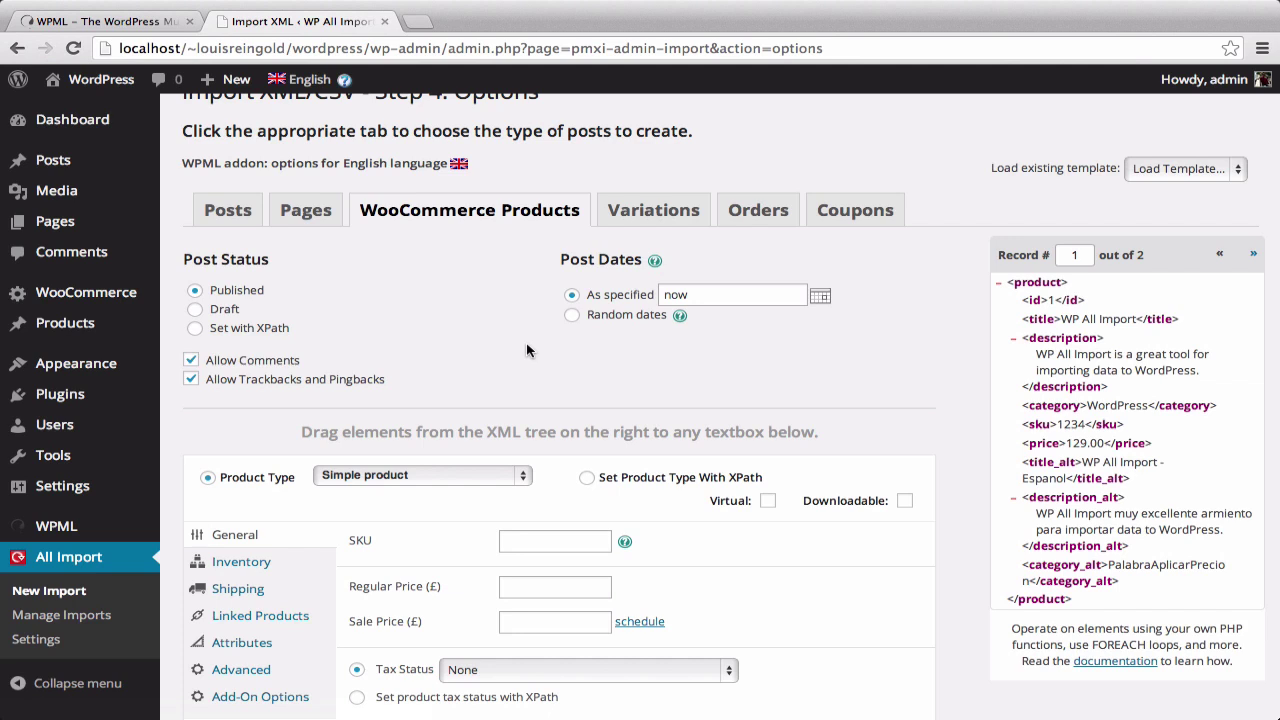
scroll(528, 350, down, 2)
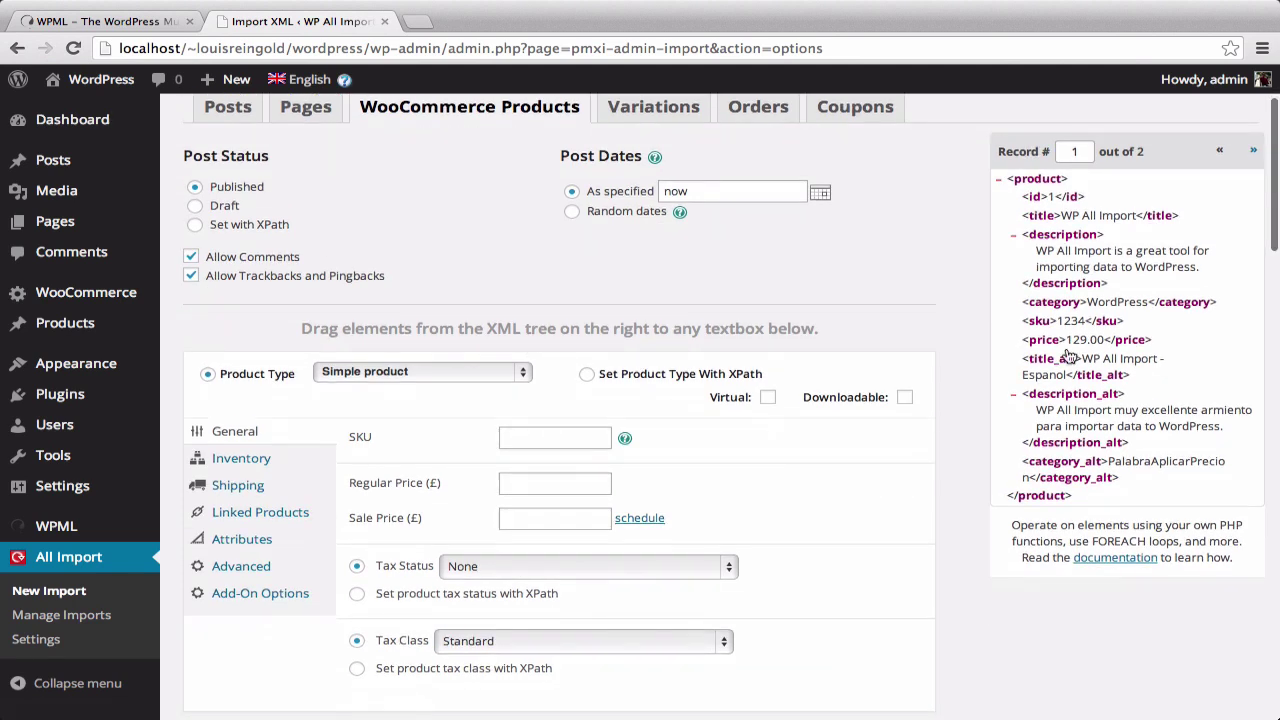
Step: Map XML sku to SKU, price to Regular Price, and category to Product Categories
drag(1044, 321, 540, 438)
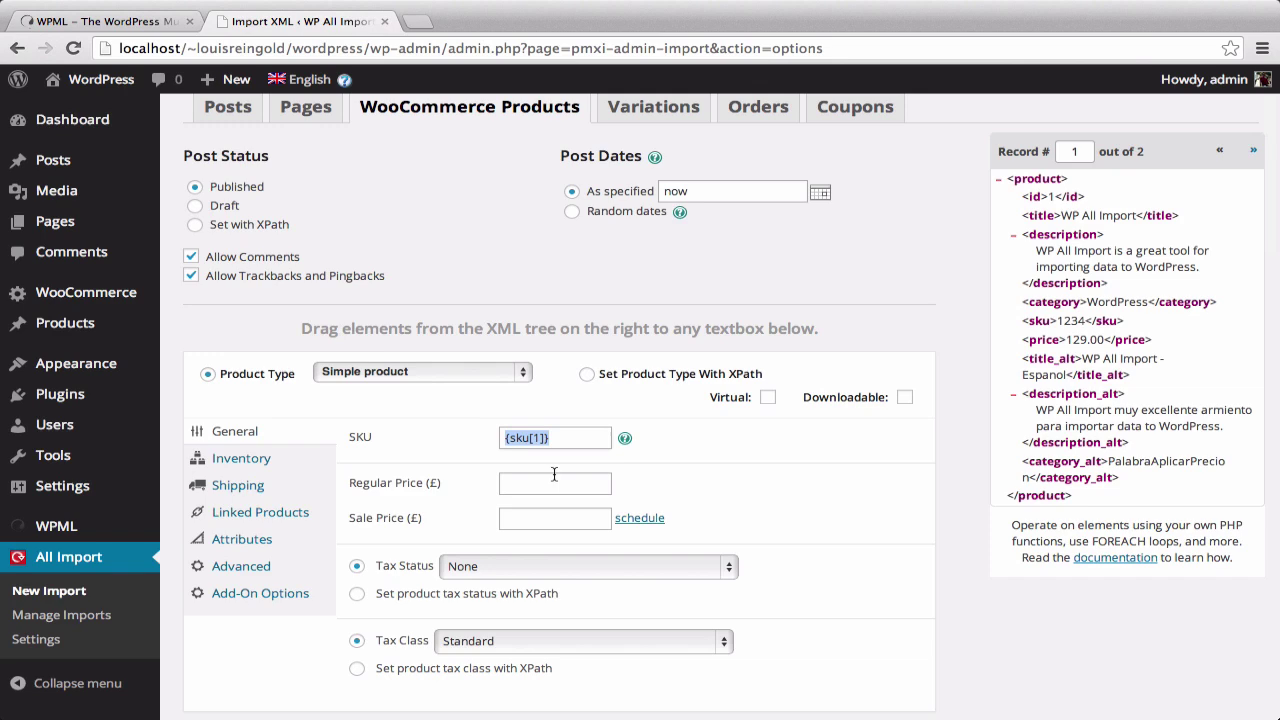
click(554, 476)
drag(1042, 340, 552, 484)
scroll(757, 486, down, 5)
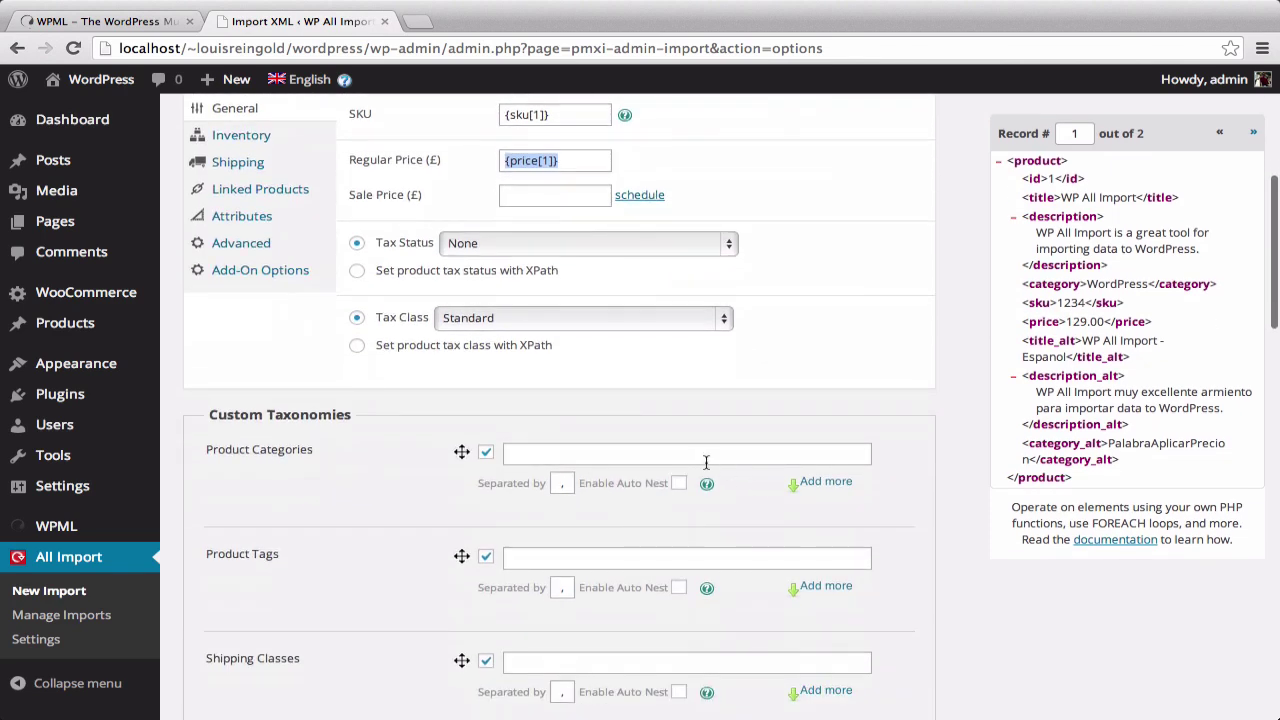
click(690, 457)
drag(1062, 285, 657, 461)
scroll(947, 512, down, 12)
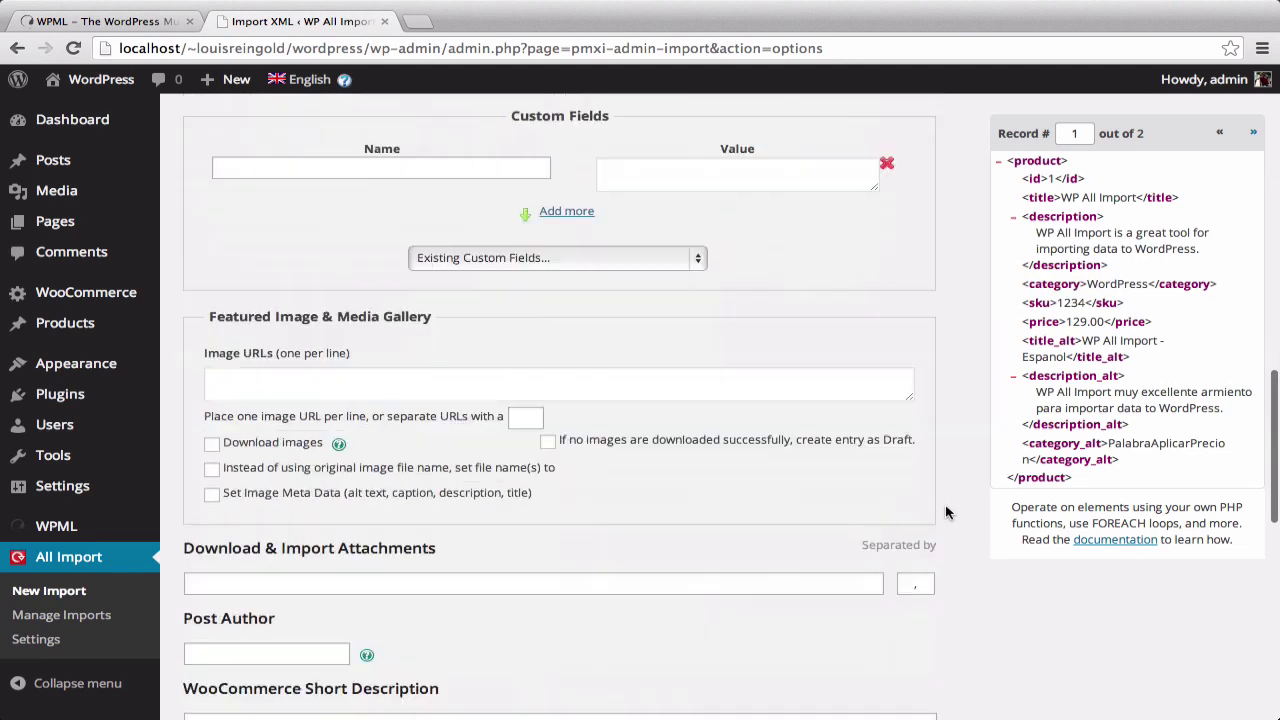
Step: Replace the Unique key contents with just the XML {id[1]}
scroll(947, 512, down, 2)
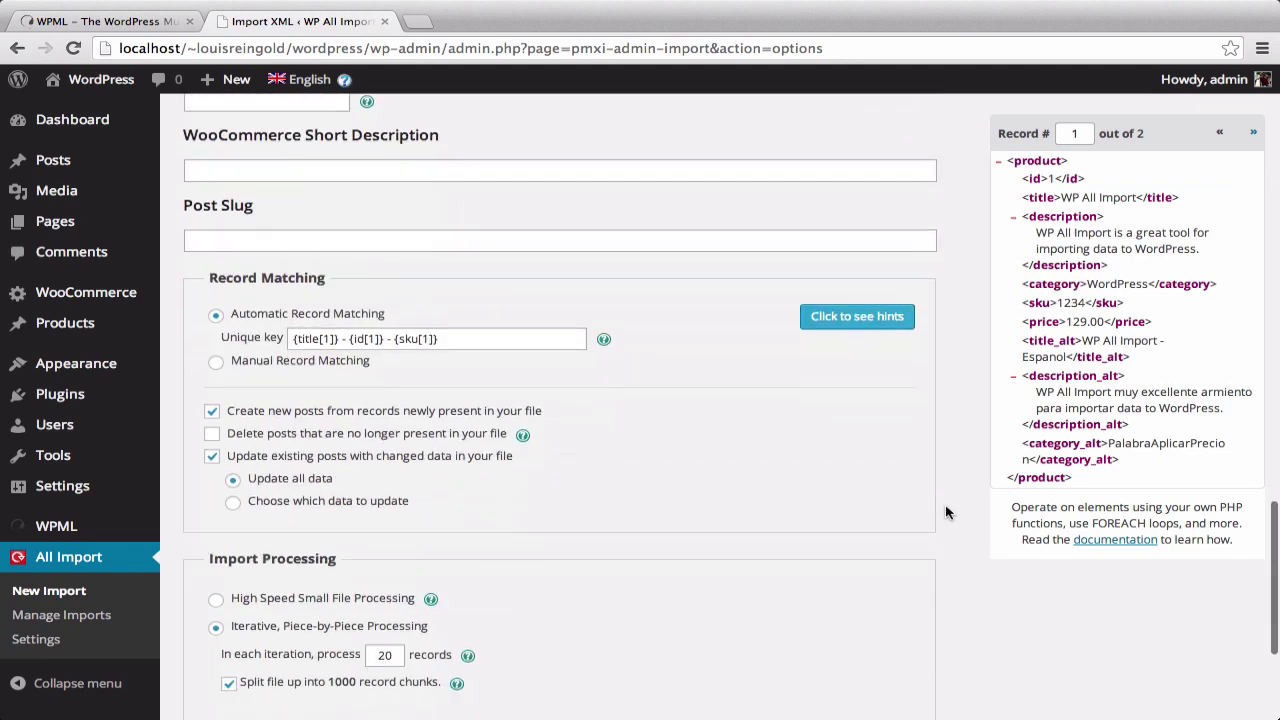
triple_click(418, 338)
click(473, 338)
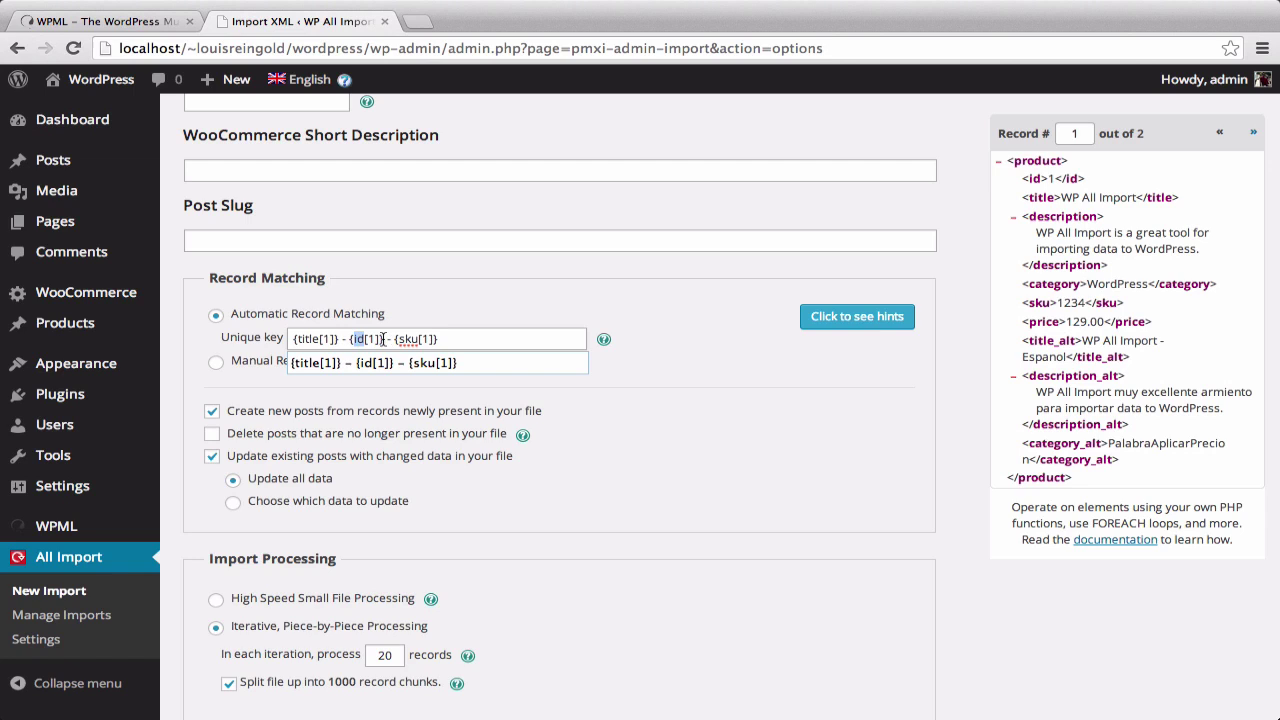
shift+click(304, 340)
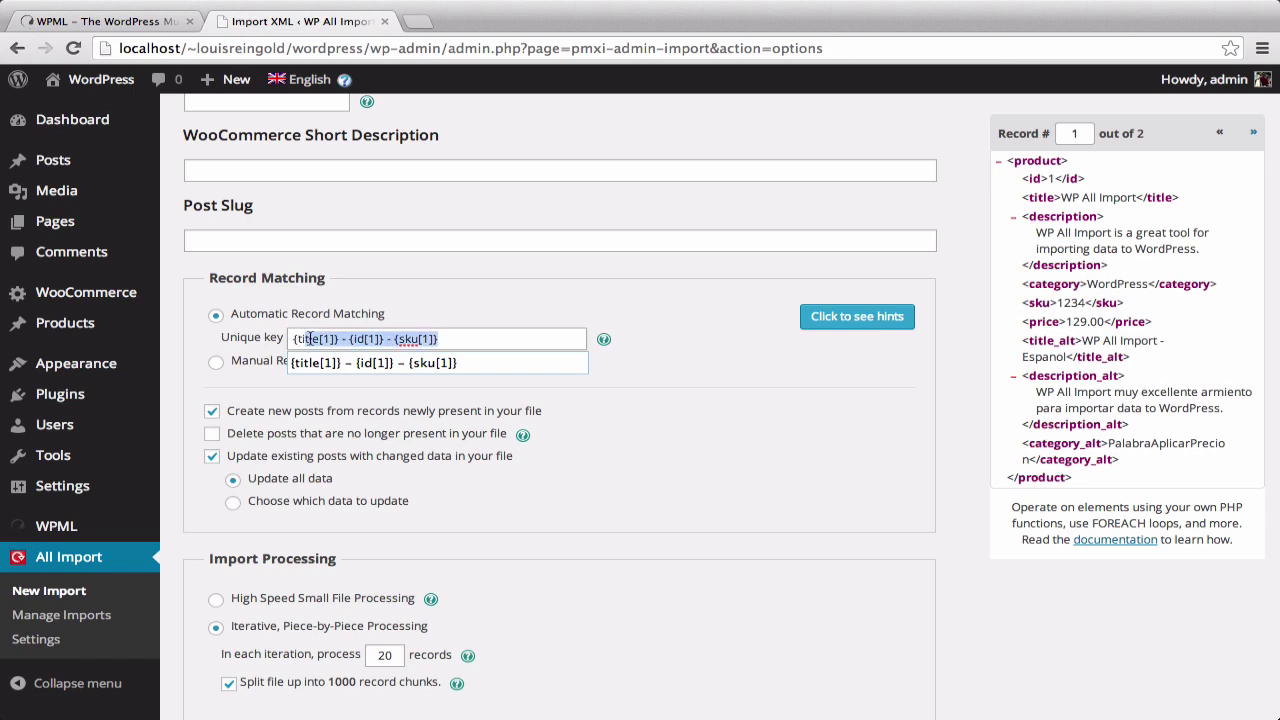
click(310, 339)
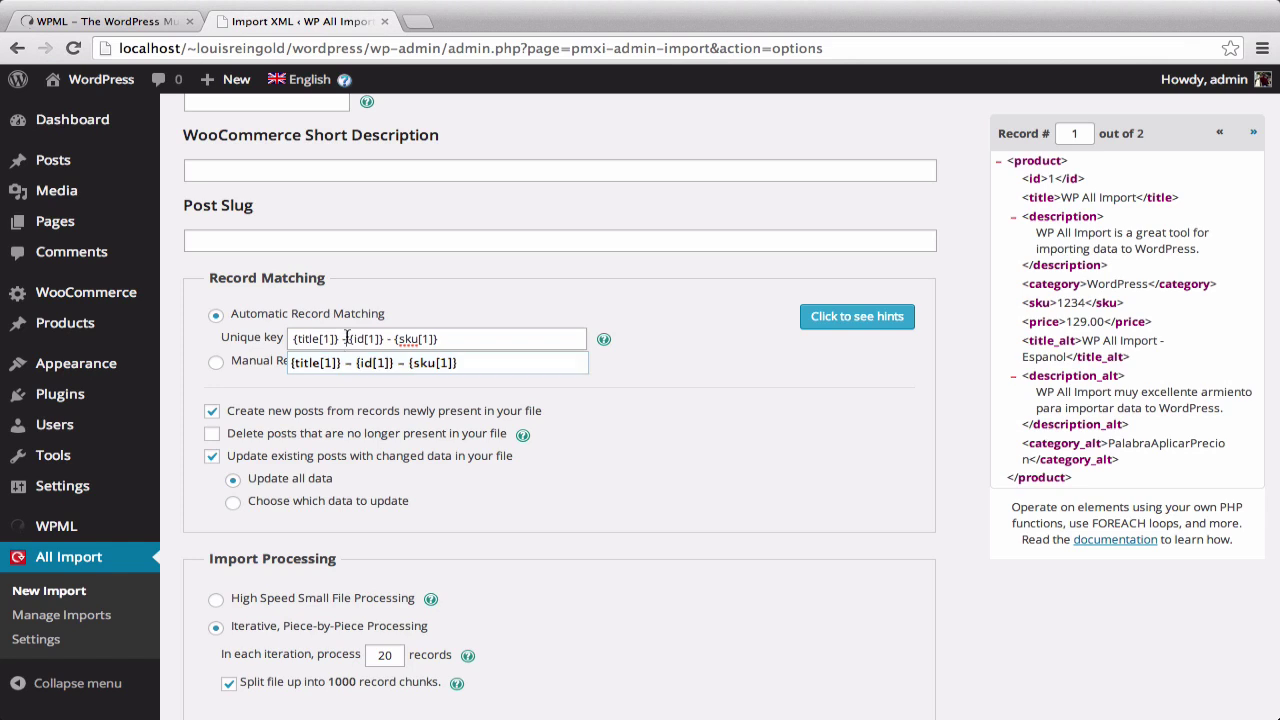
key(ctrl+a)
key(BackSpace)
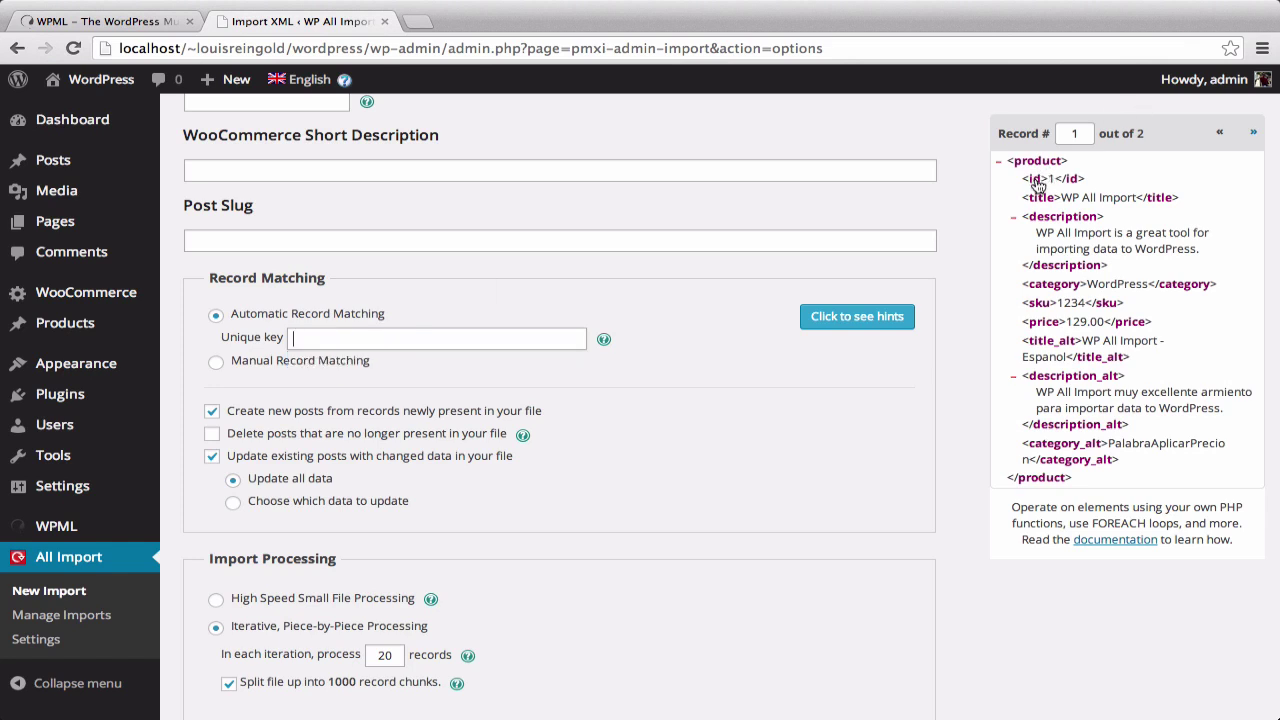
drag(1037, 180, 481, 335)
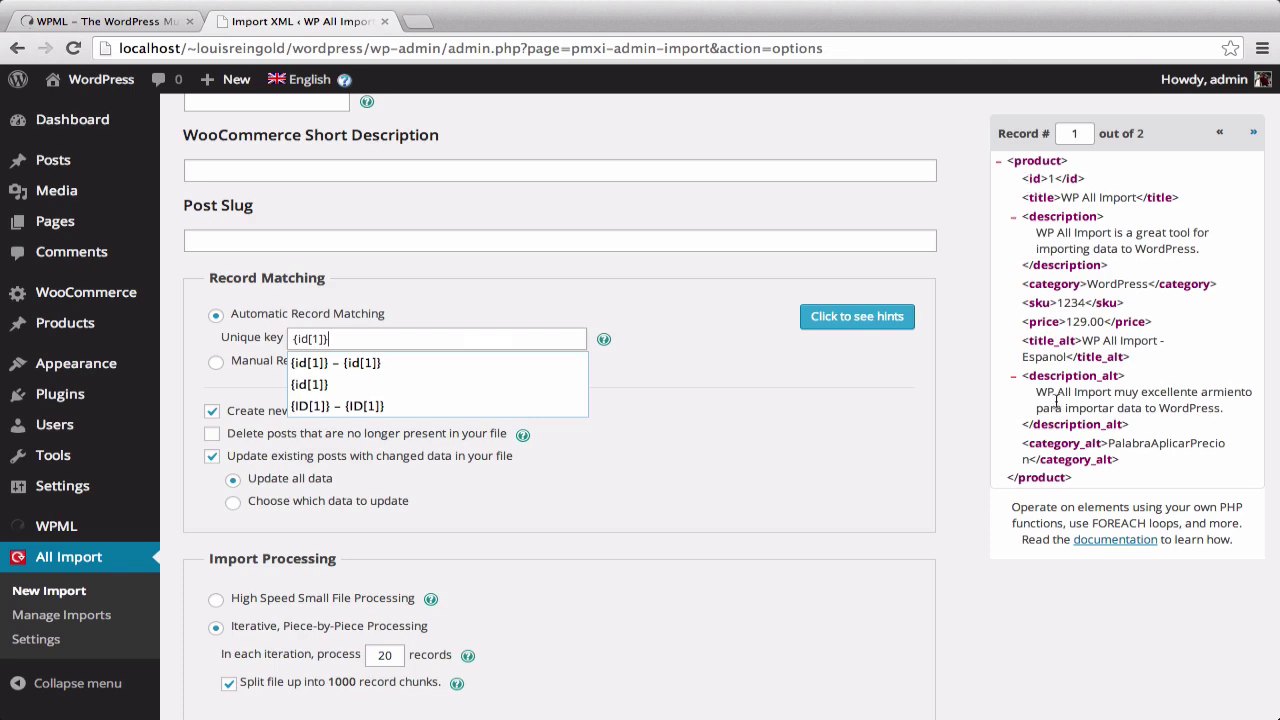
Step: Finish and run the import, creating 2 of 2 records
click(704, 352)
scroll(713, 471, down, 3)
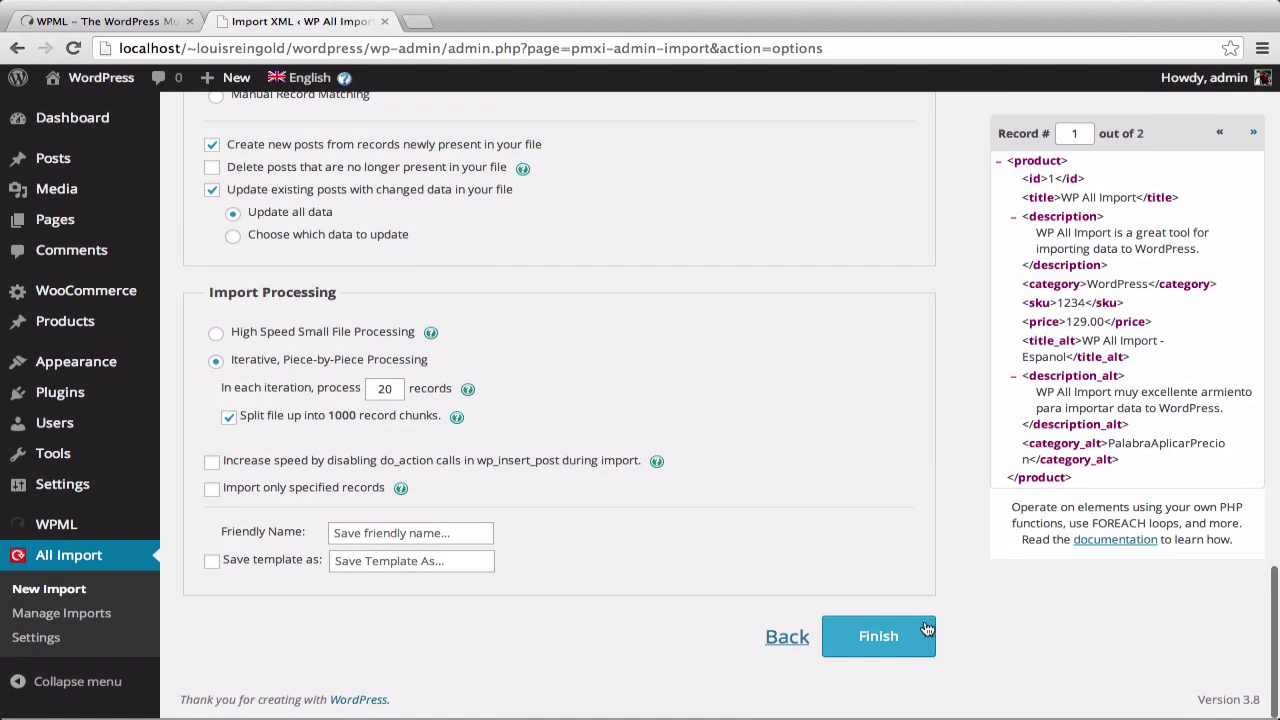
click(912, 650)
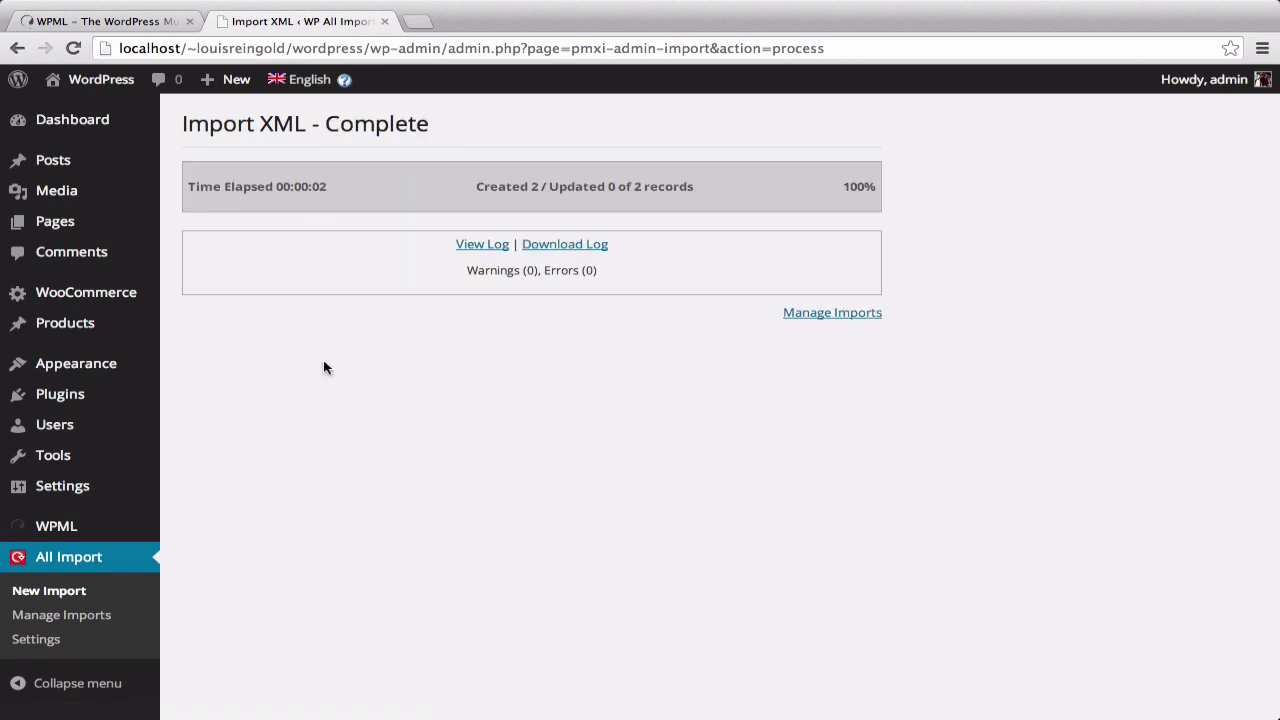
Step: View the imported WP All Import product live at £129, check its language switcher, then return to the Dashboard
click(110, 296)
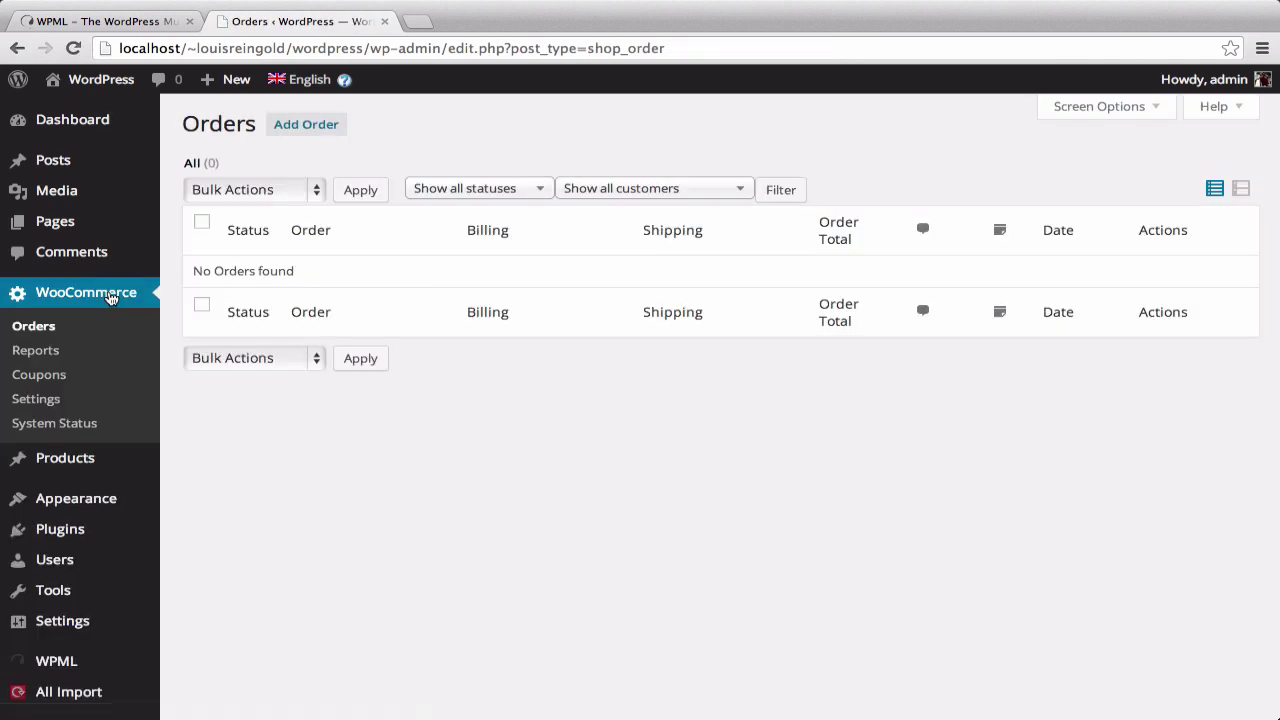
click(100, 458)
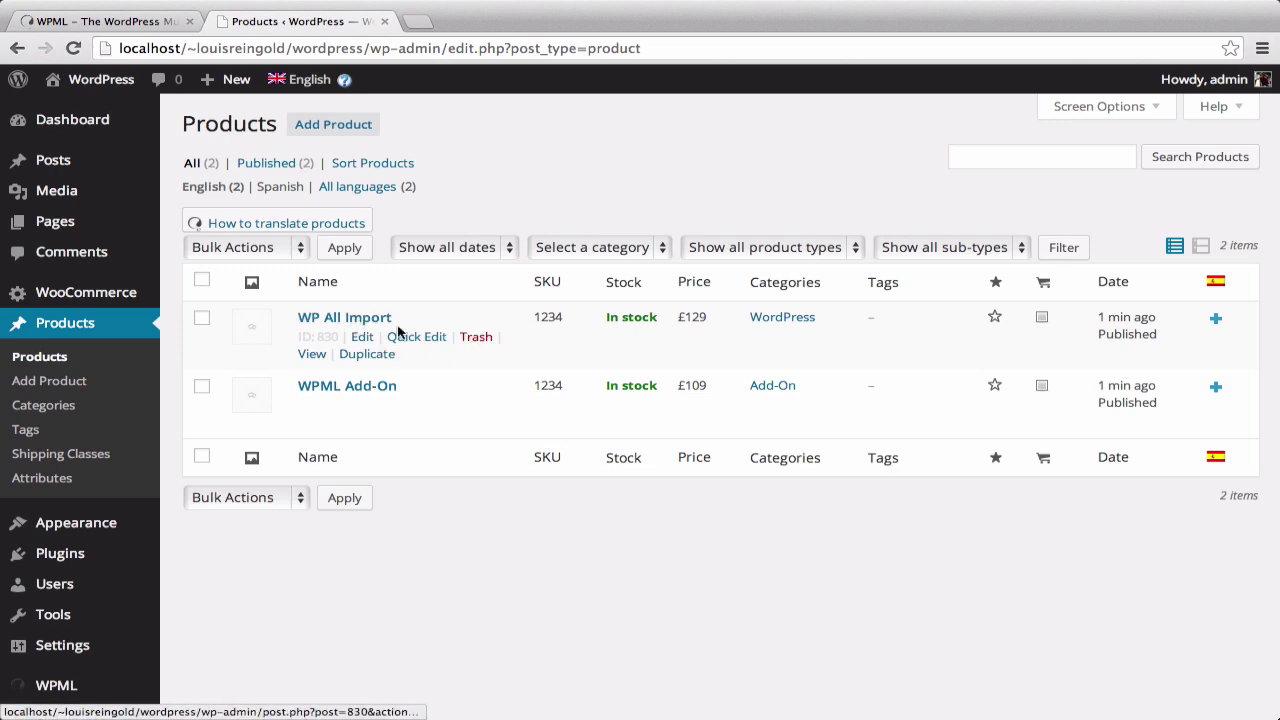
click(316, 355)
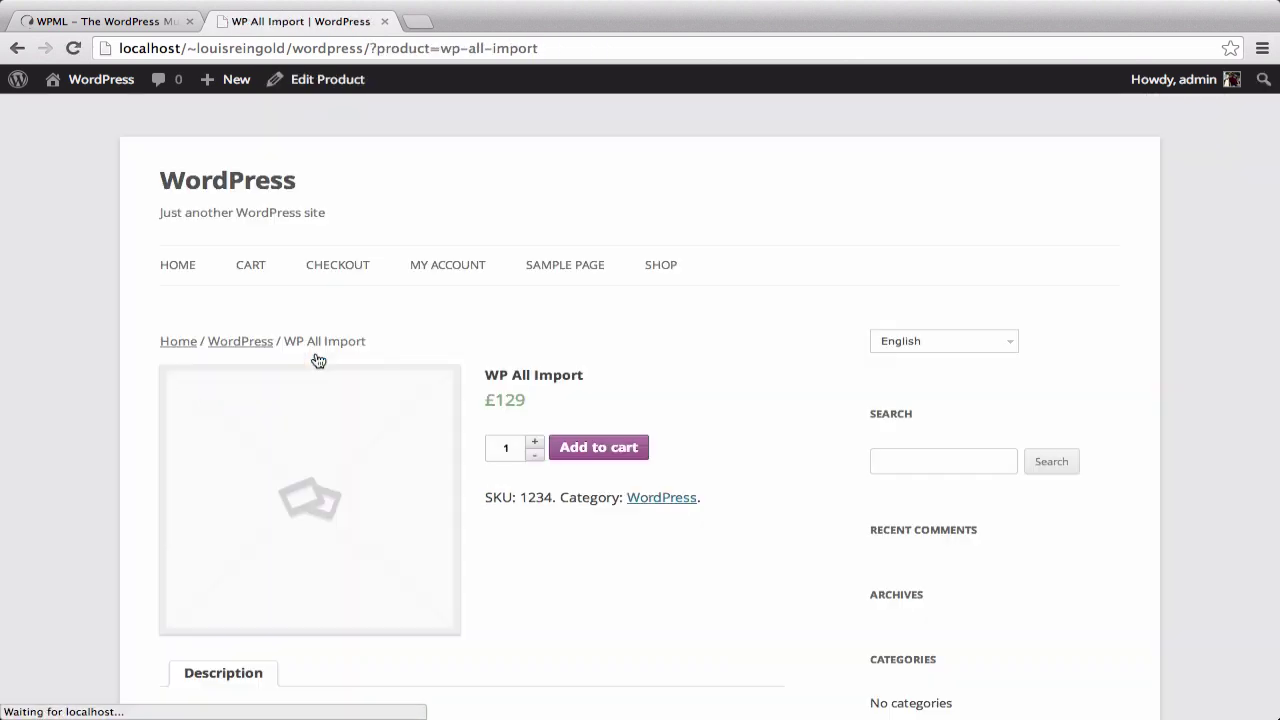
scroll(708, 482, down, 2)
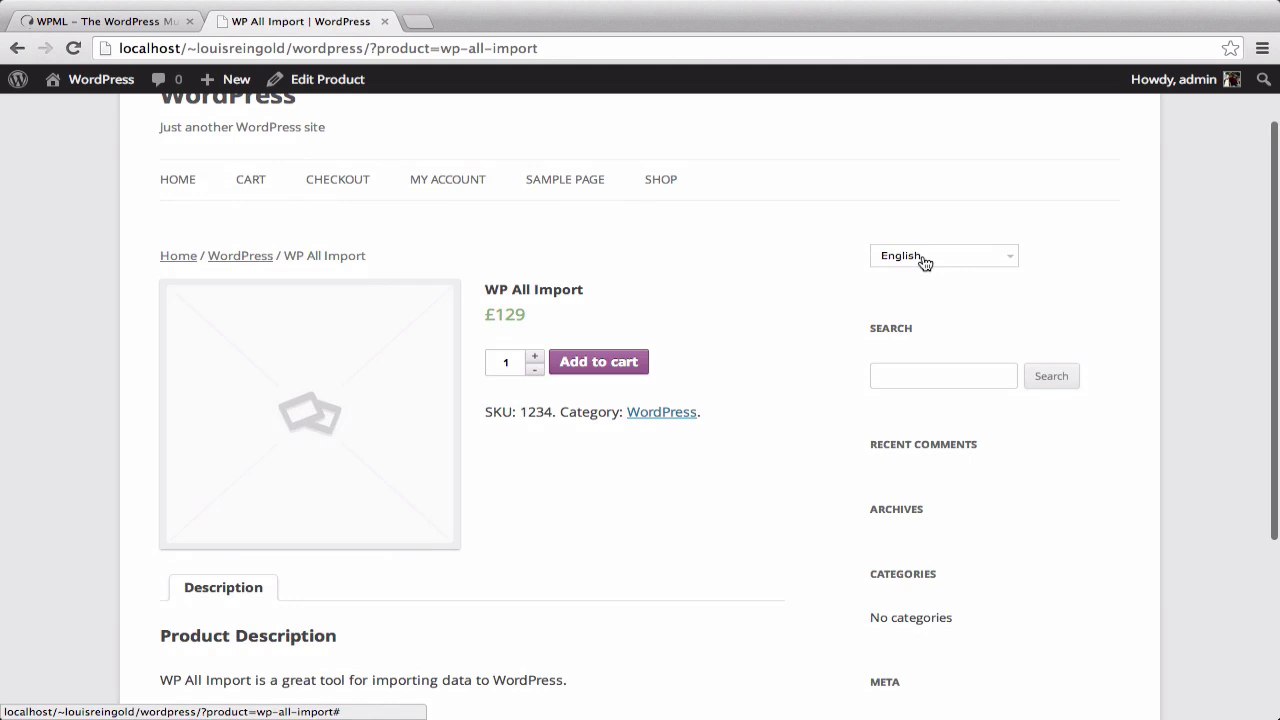
click(923, 257)
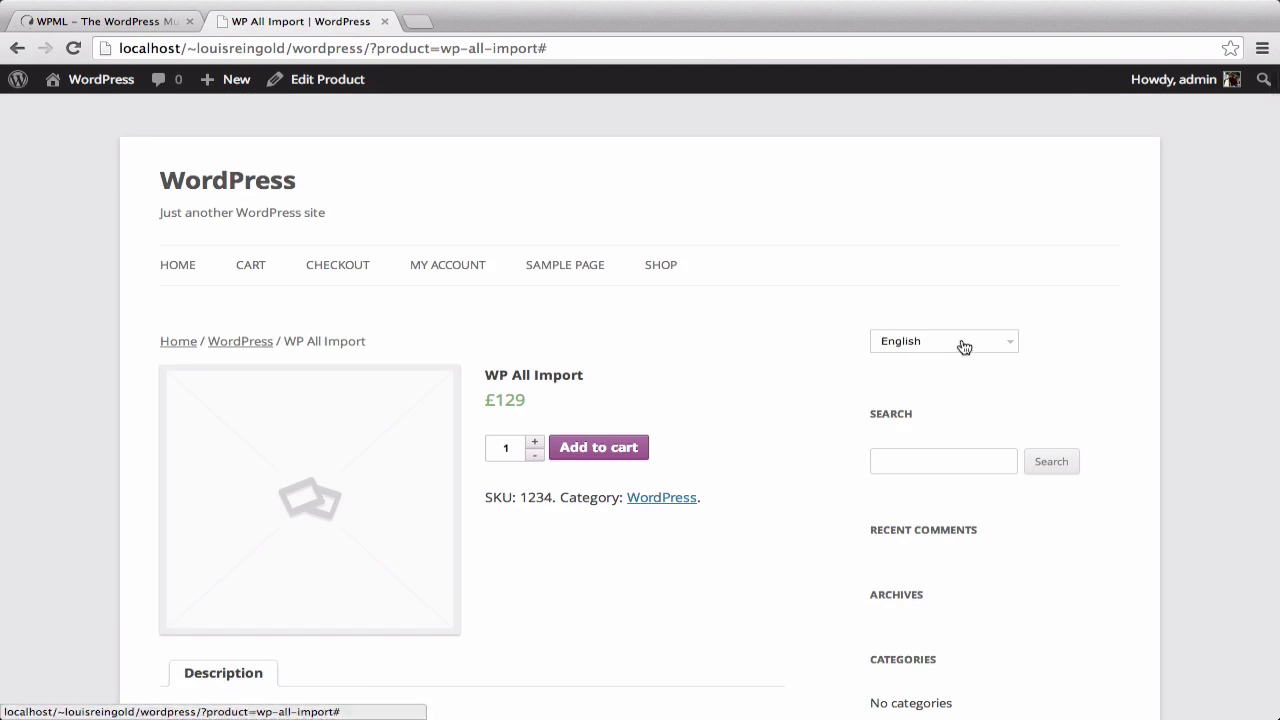
click(96, 88)
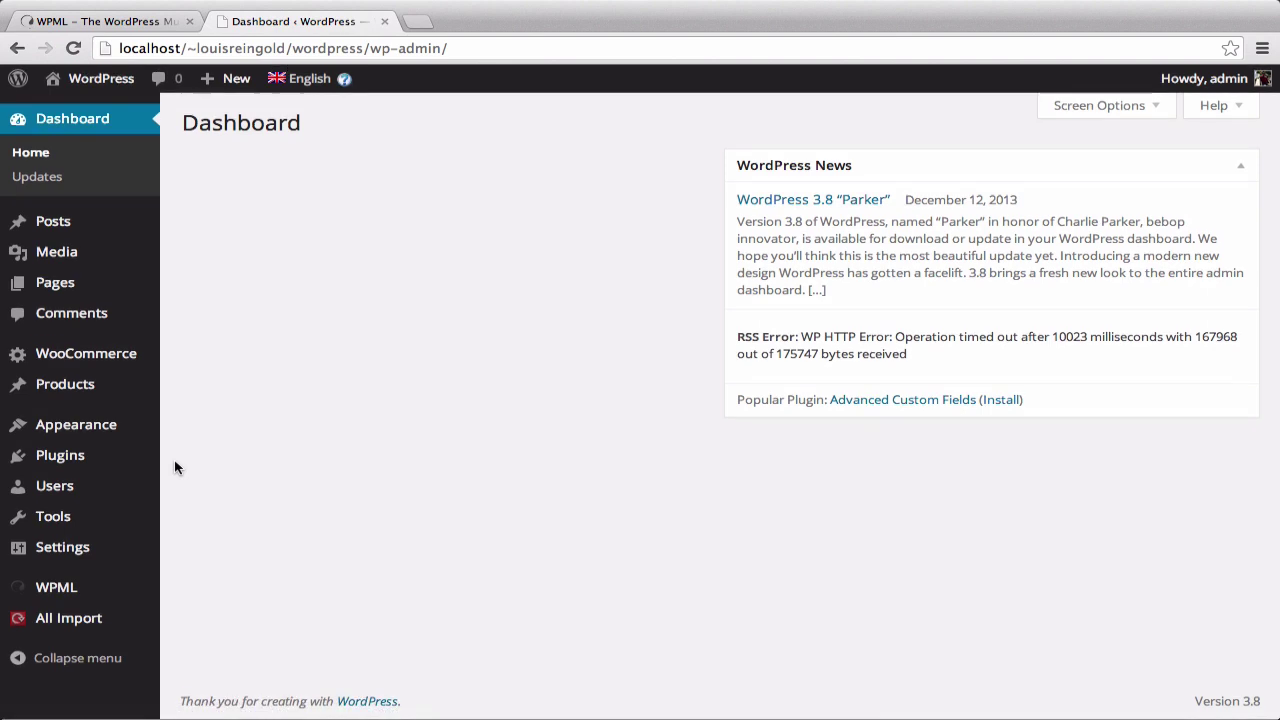
Step: Add a Spanish translation to import 15 and upload 2-languages-1-file.xml
mouse_move(108, 628)
click(204, 589)
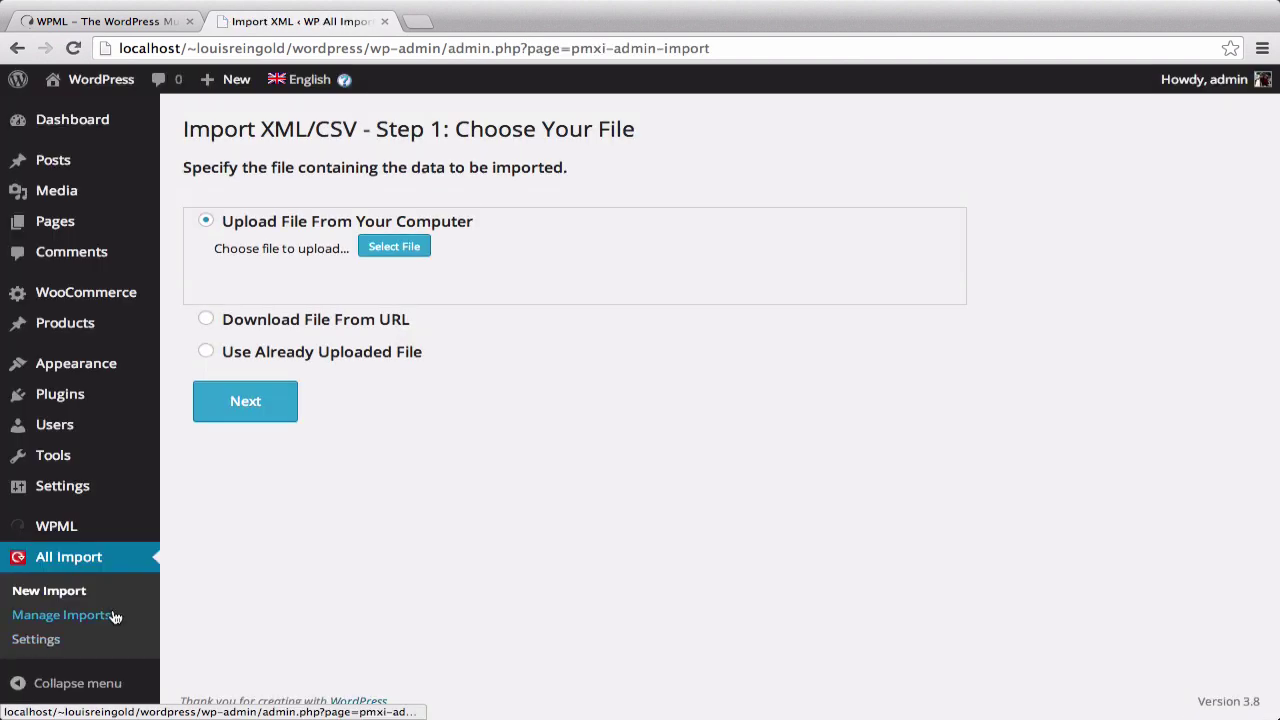
click(108, 694)
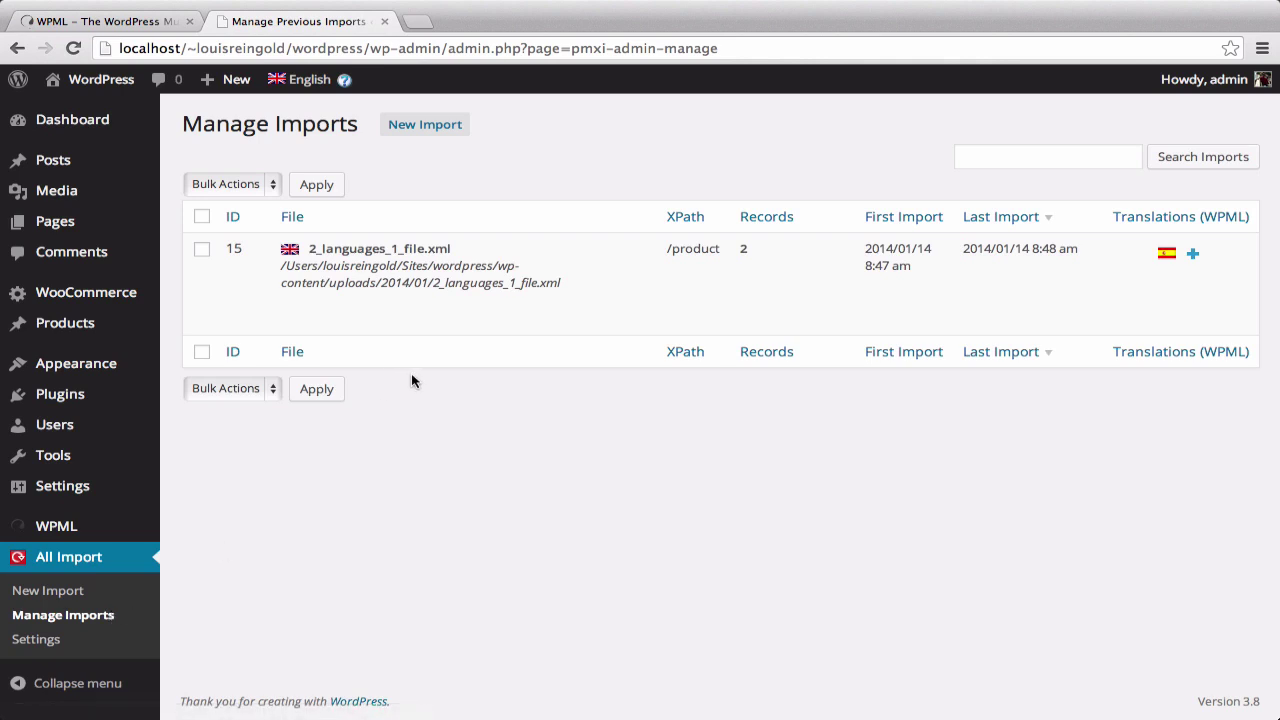
click(1194, 258)
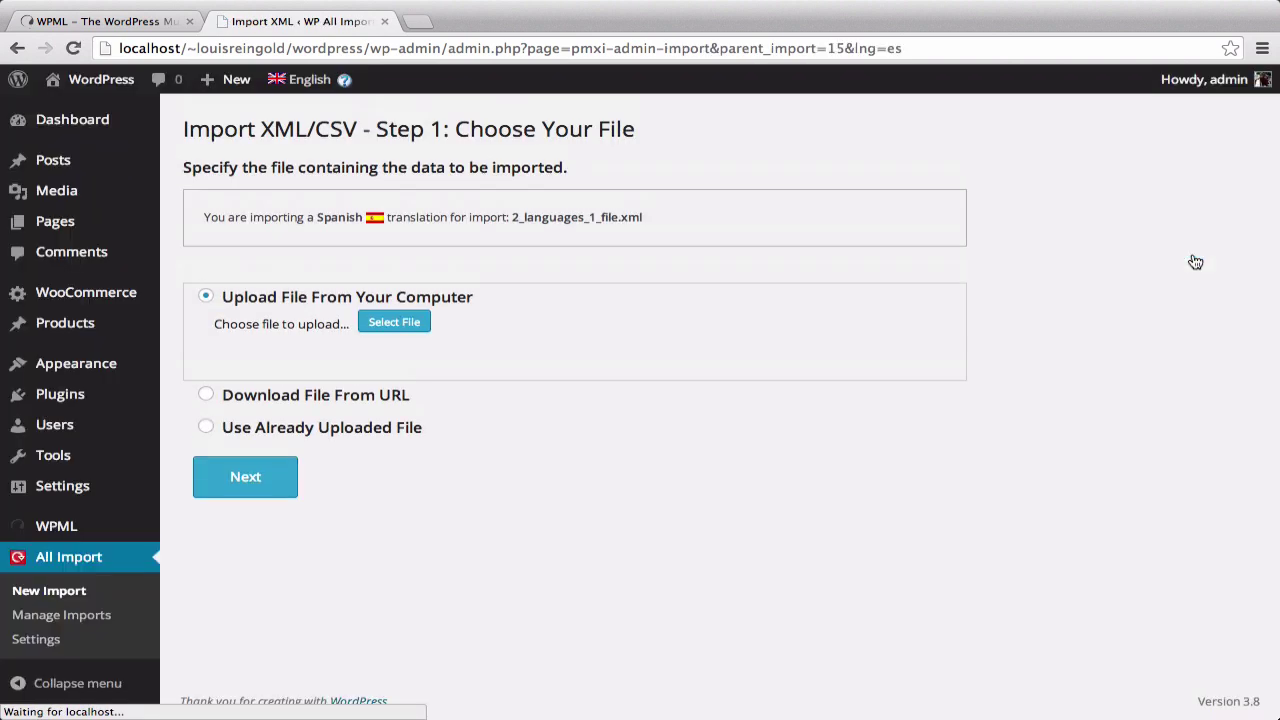
click(403, 324)
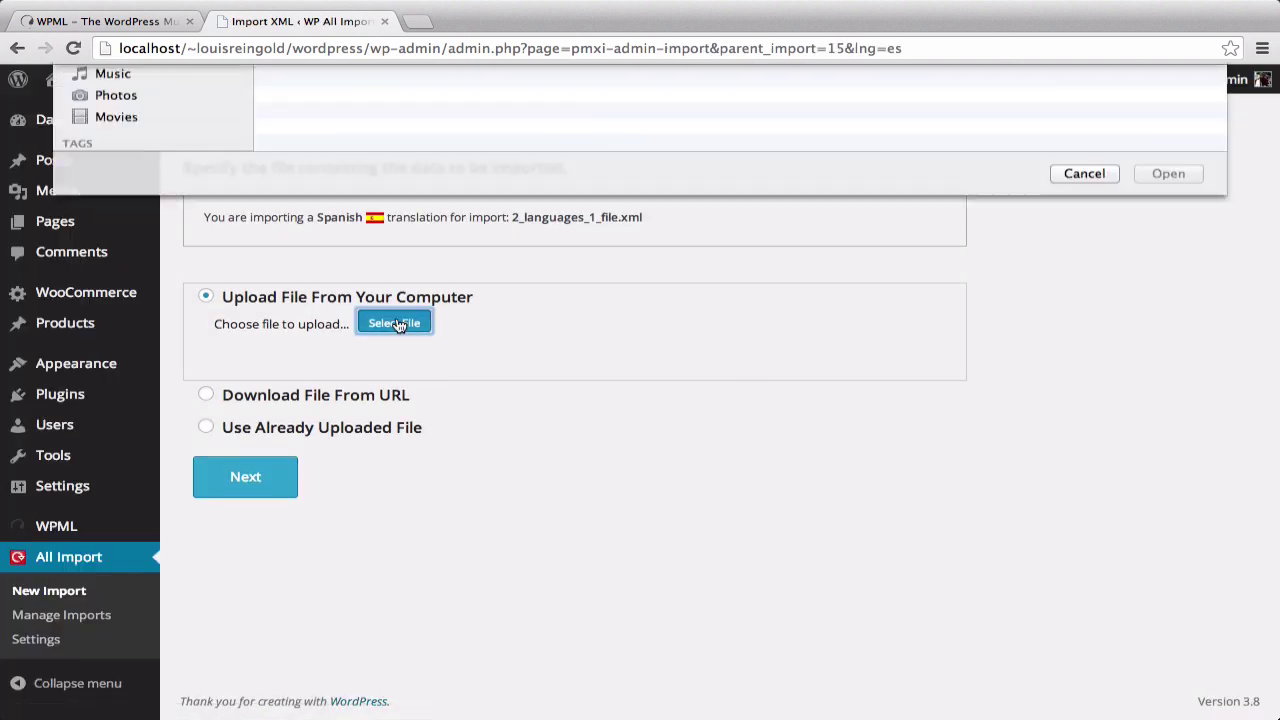
double_click(360, 152)
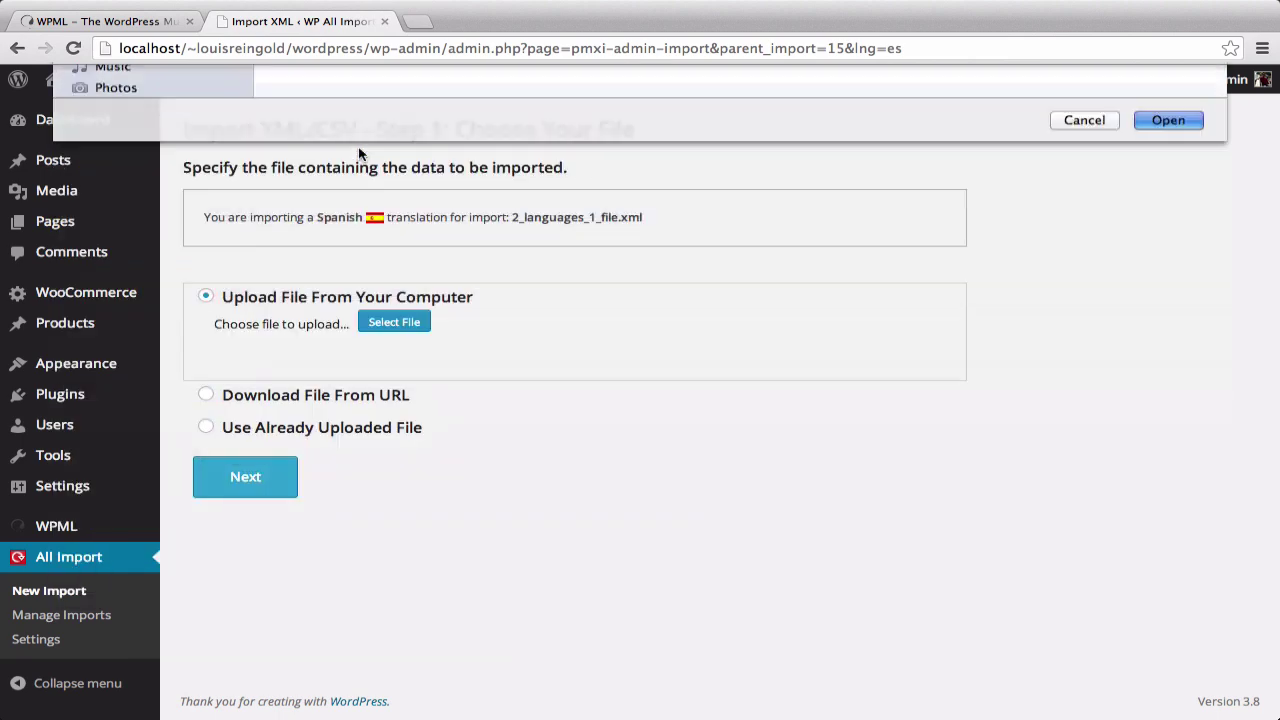
click(242, 476)
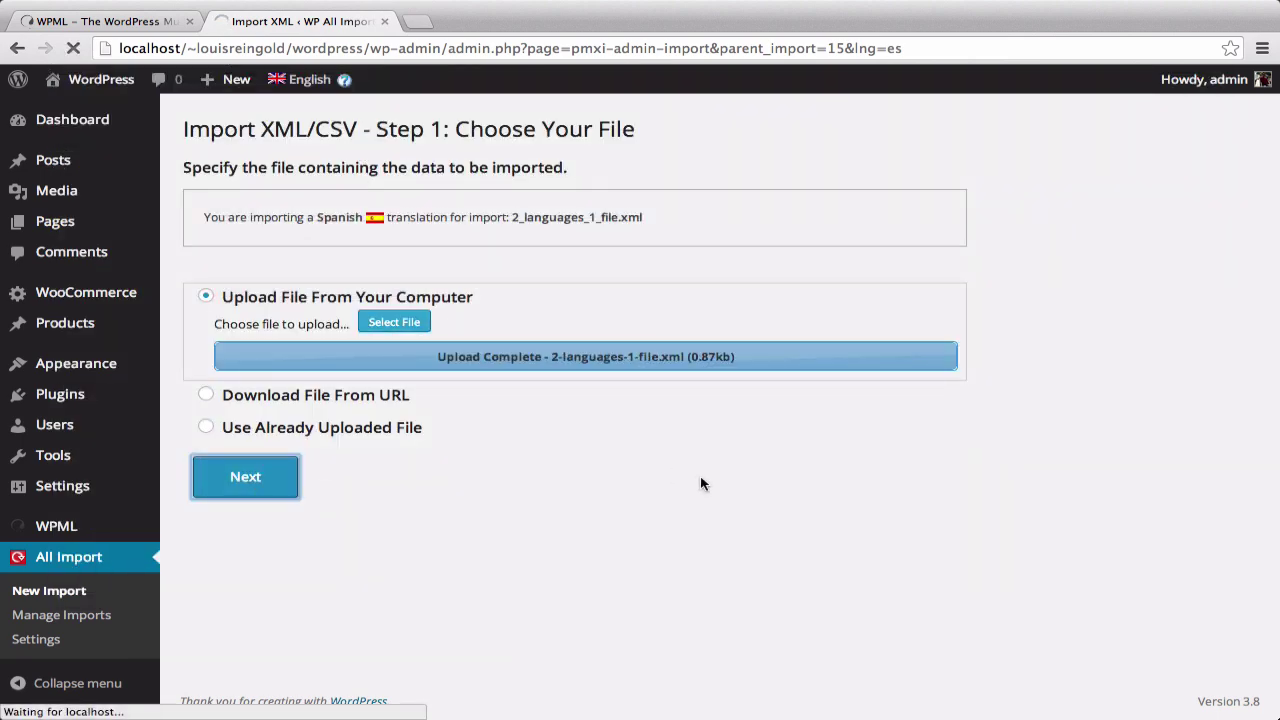
Step: Replace the title mapping with {title_alt[1]} and the content with {description_alt[1]}
scroll(993, 588, down, 3)
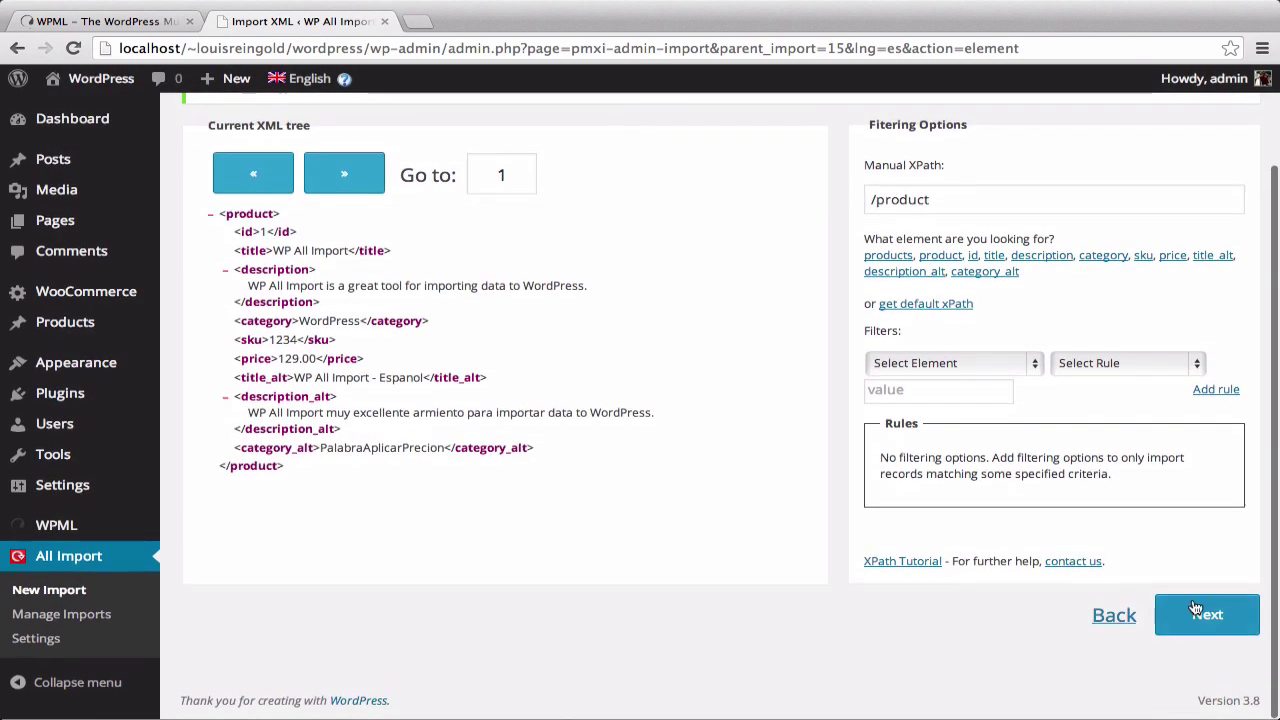
click(1208, 614)
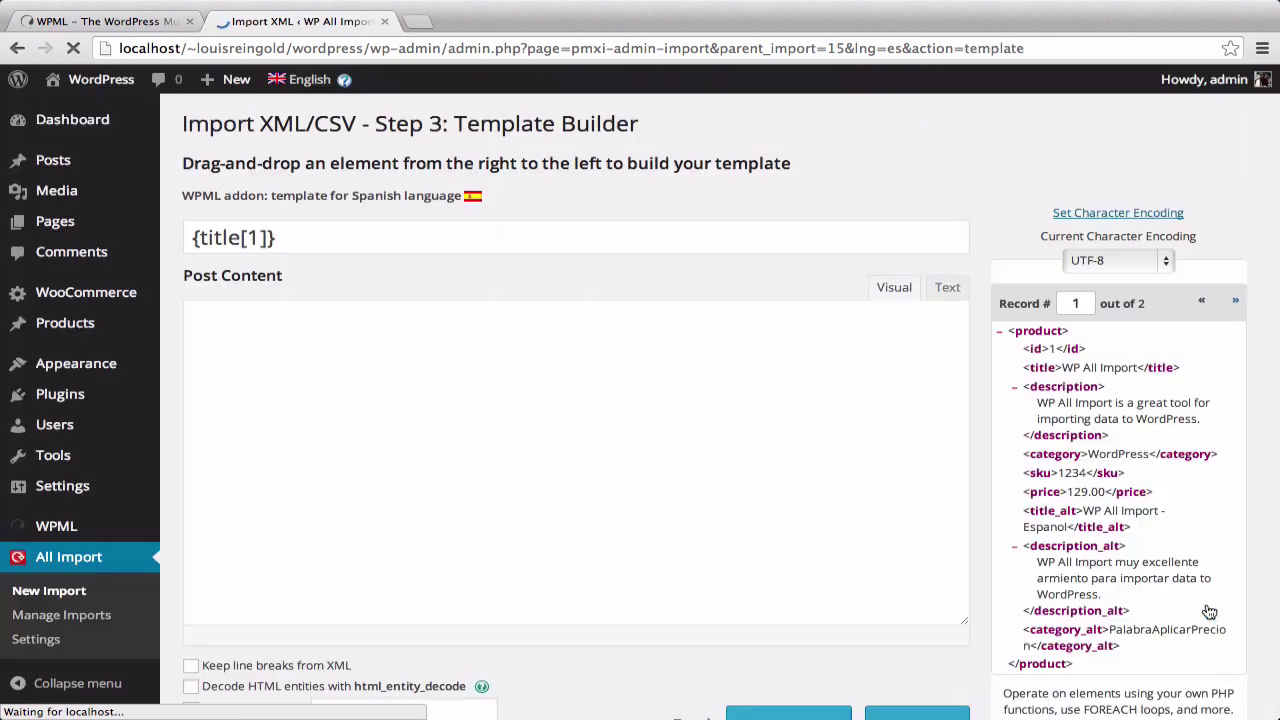
click(470, 240)
key(super+a)
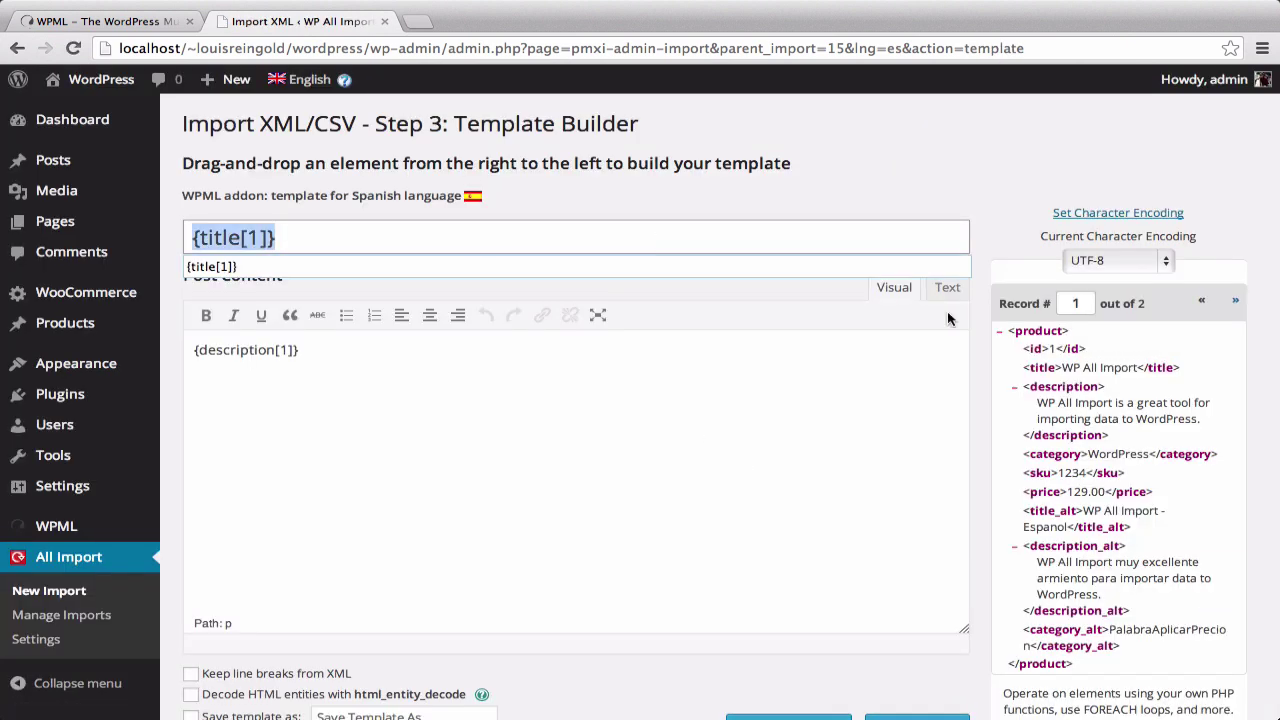
key(BackSpace)
drag(1055, 530, 644, 242)
click(647, 460)
key(super+a)
key(BackSpace)
drag(1064, 556, 513, 460)
Step: Map XML sku to SKU and price to Regular Price for the Spanish products
scroll(700, 500, down, 3)
click(917, 596)
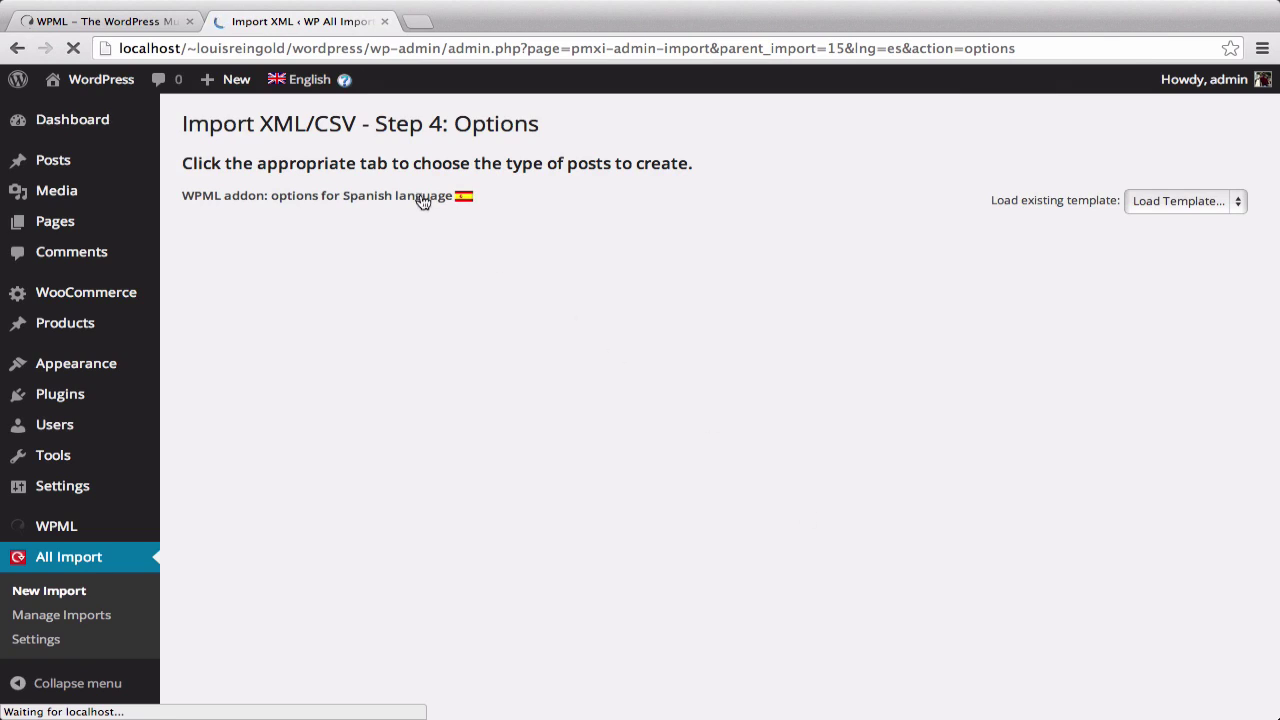
scroll(480, 420, down, 2)
scroll(480, 420, down, 1)
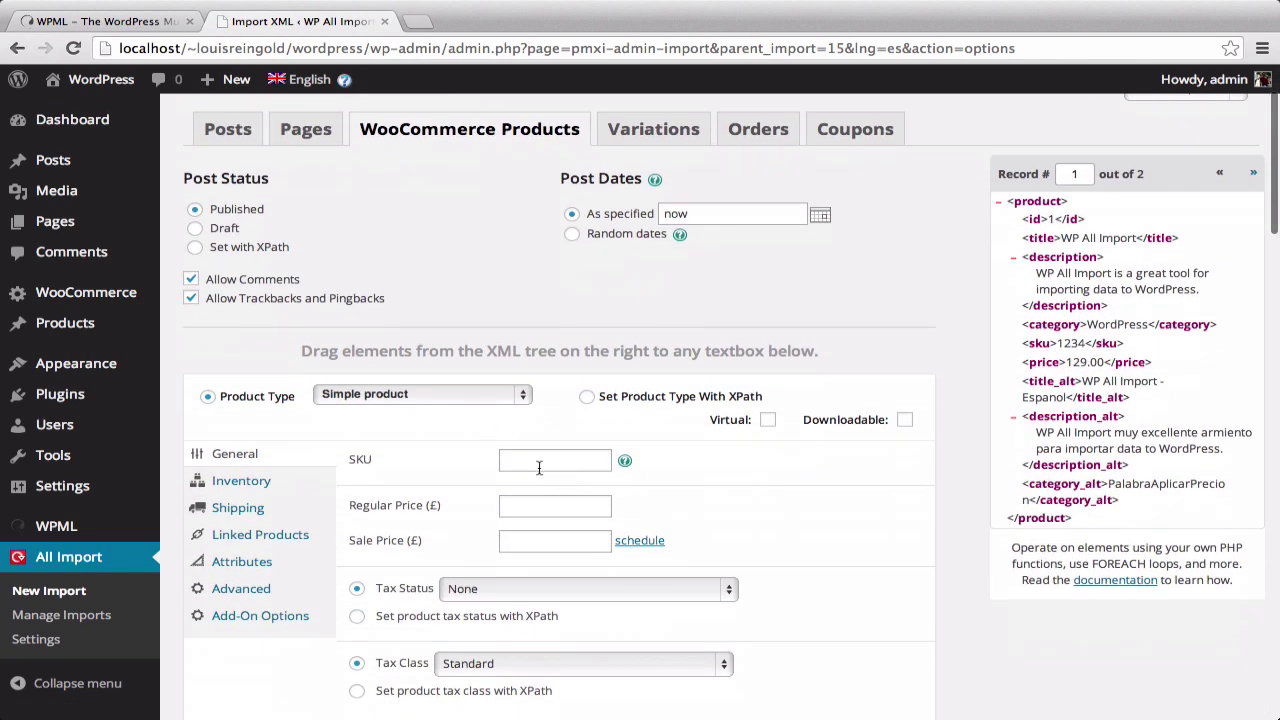
drag(1040, 343, 544, 465)
click(552, 504)
drag(1048, 370, 555, 507)
Step: Replace Product Categories with {category_alt[1]} and run the Spanish import
scroll(785, 500, down, 5)
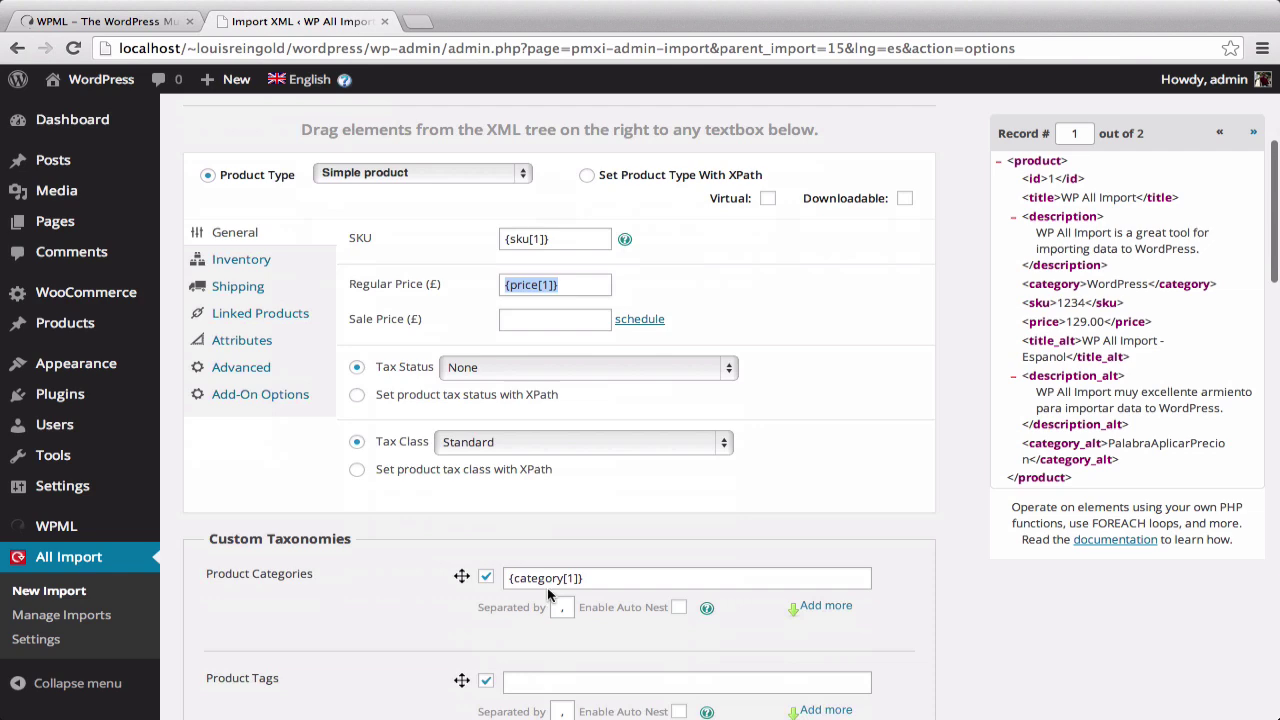
click(573, 581)
key(ctrl+a)
key(BackSpace)
drag(1062, 443, 700, 580)
scroll(911, 589, down, 15)
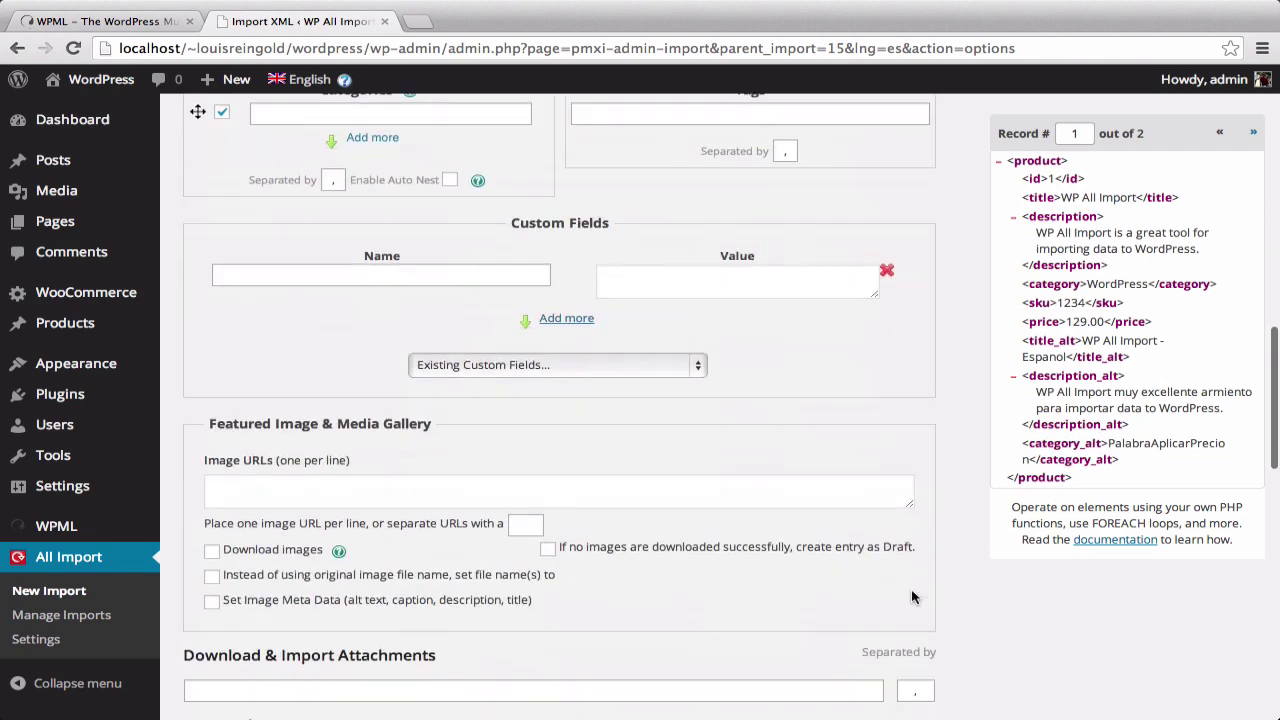
scroll(911, 589, down, 5)
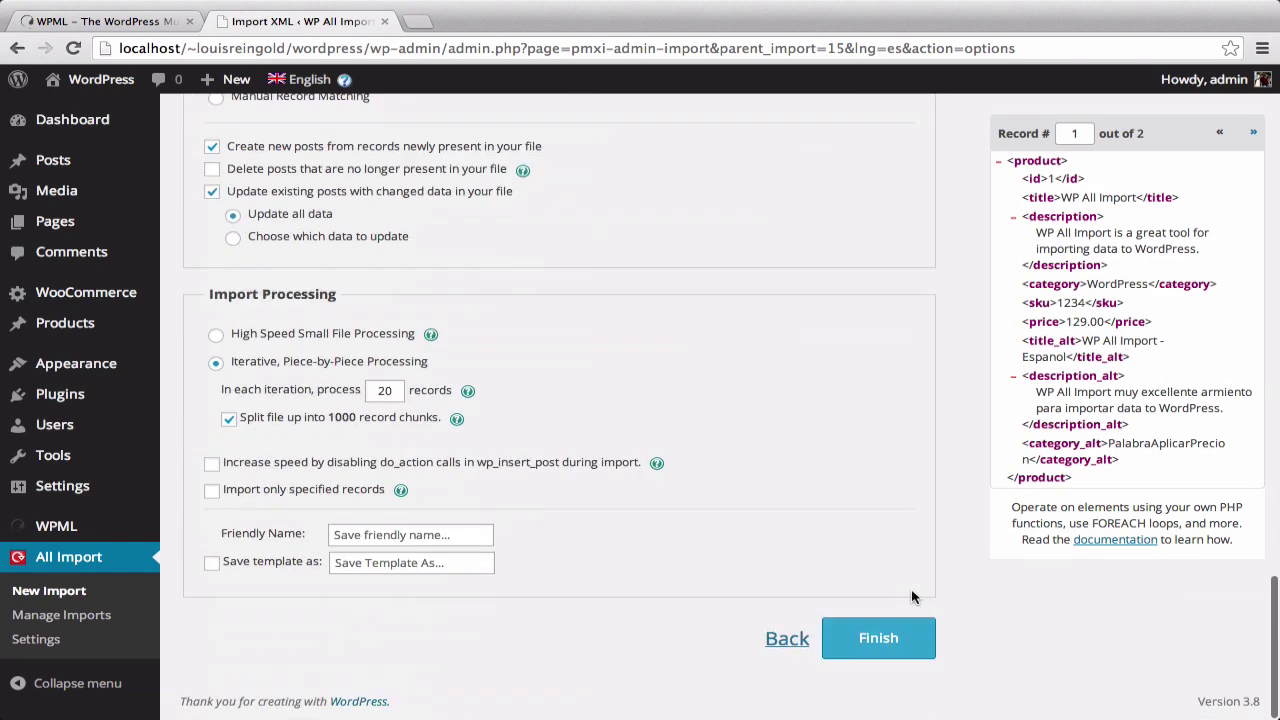
click(878, 638)
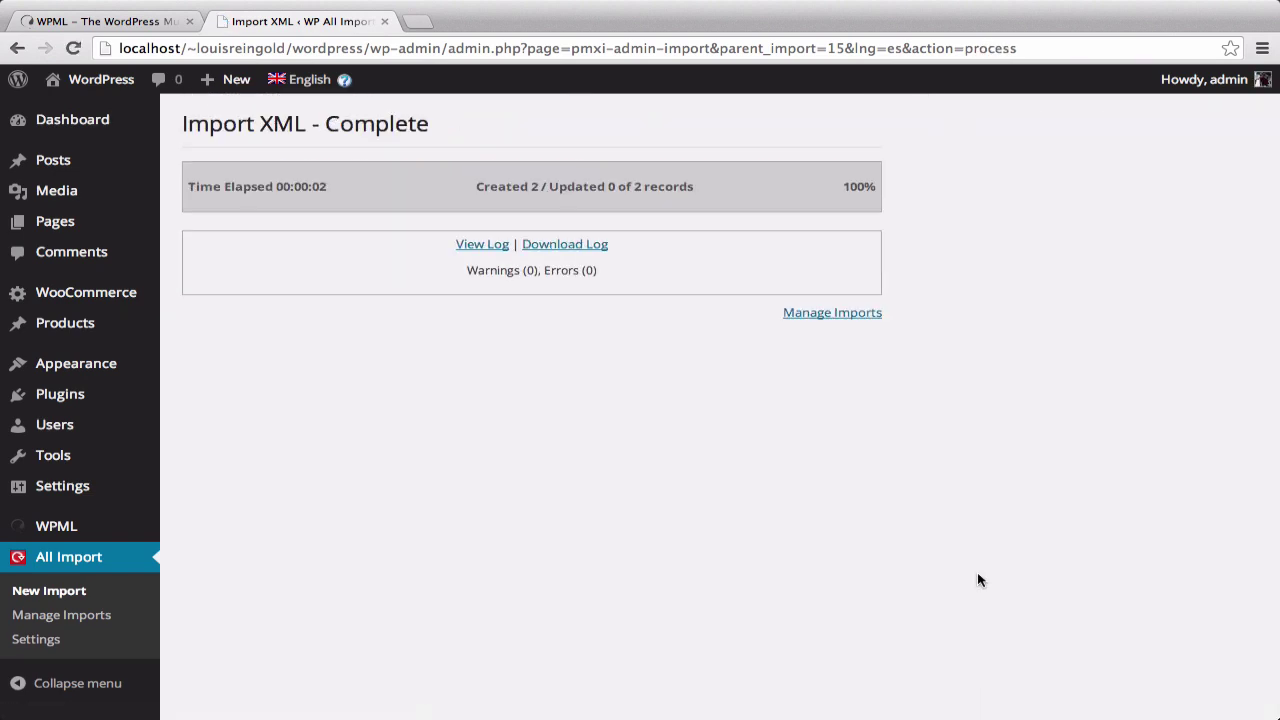
Step: Open the WP All Import product on the storefront and switch it to Español
click(80, 325)
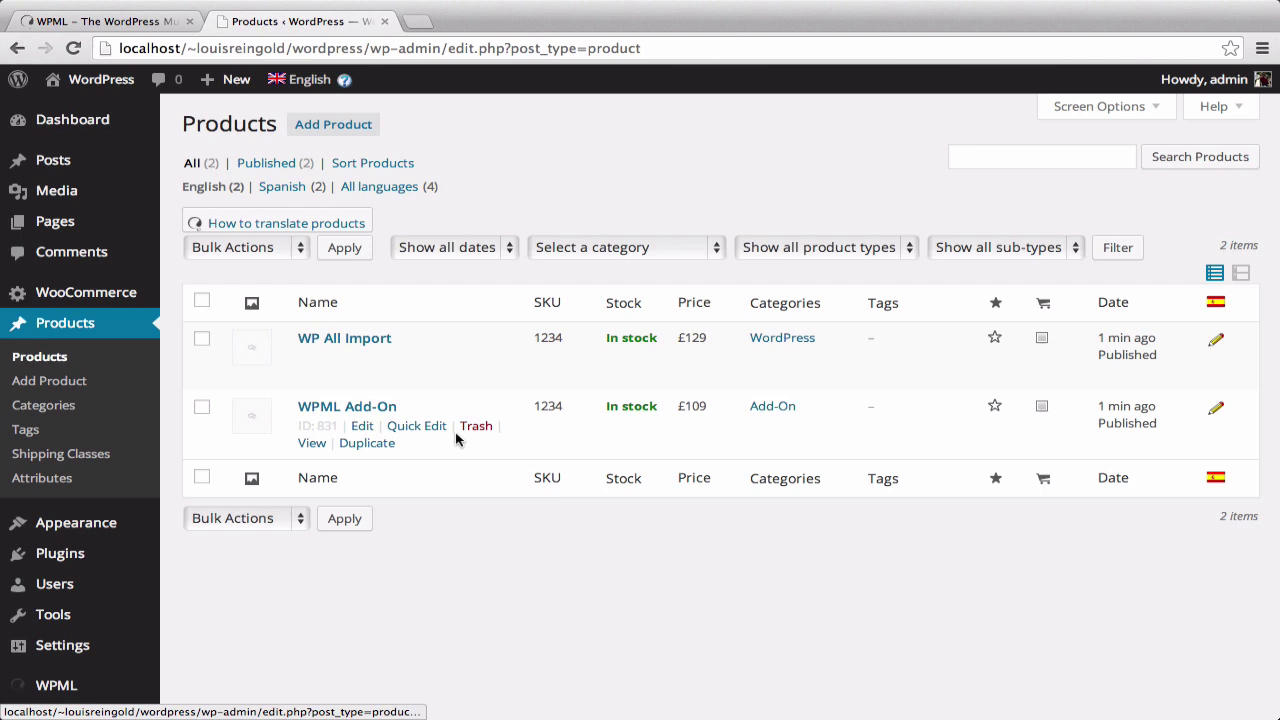
mouse_move(490, 371)
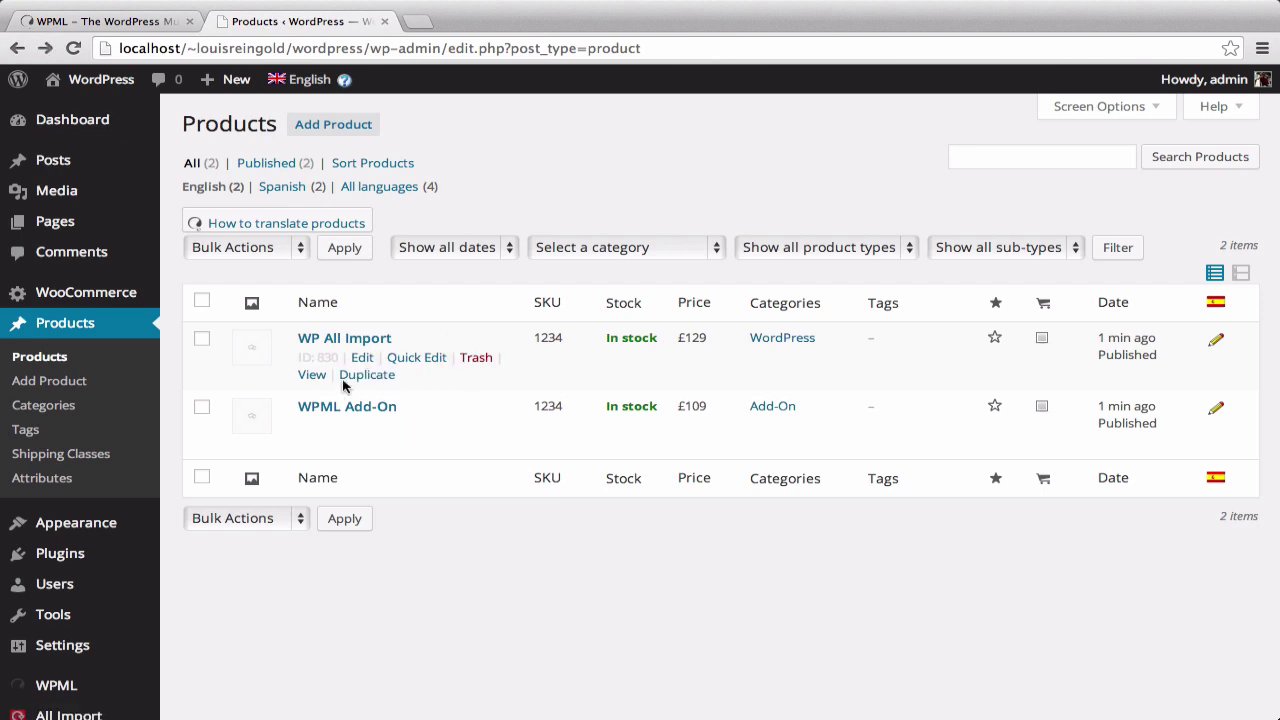
click(311, 374)
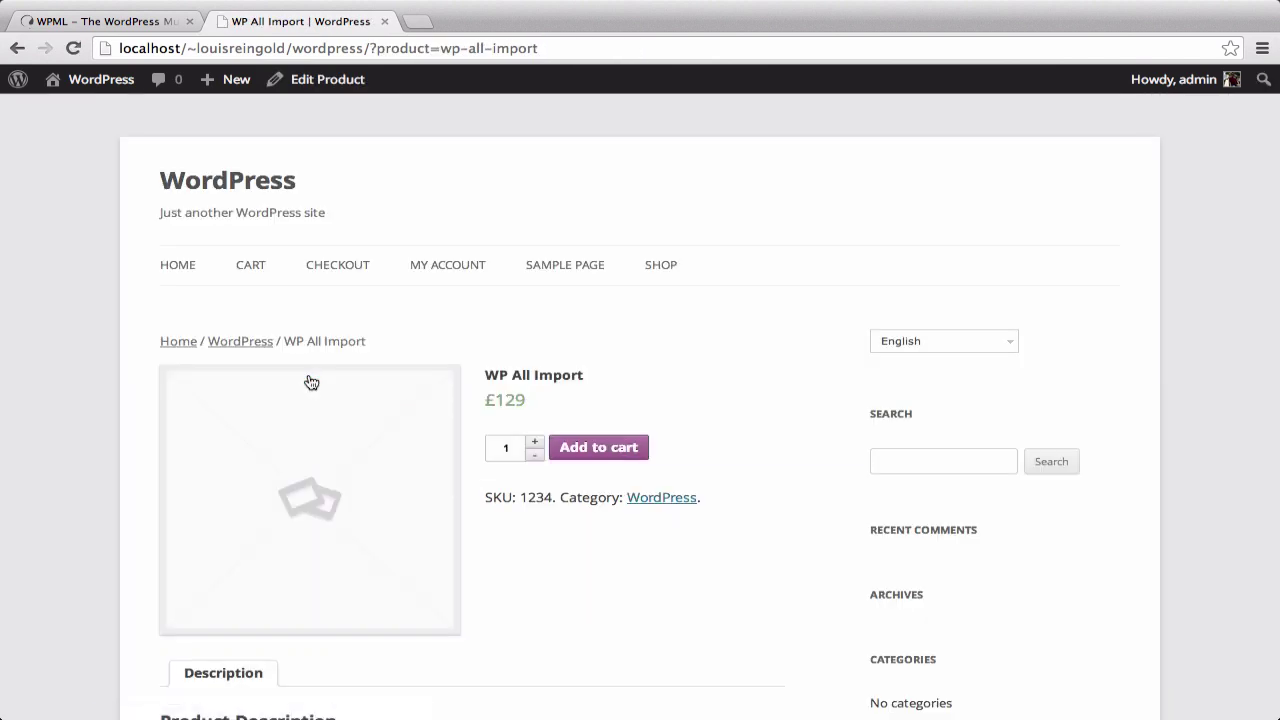
scroll(789, 403, down, 3)
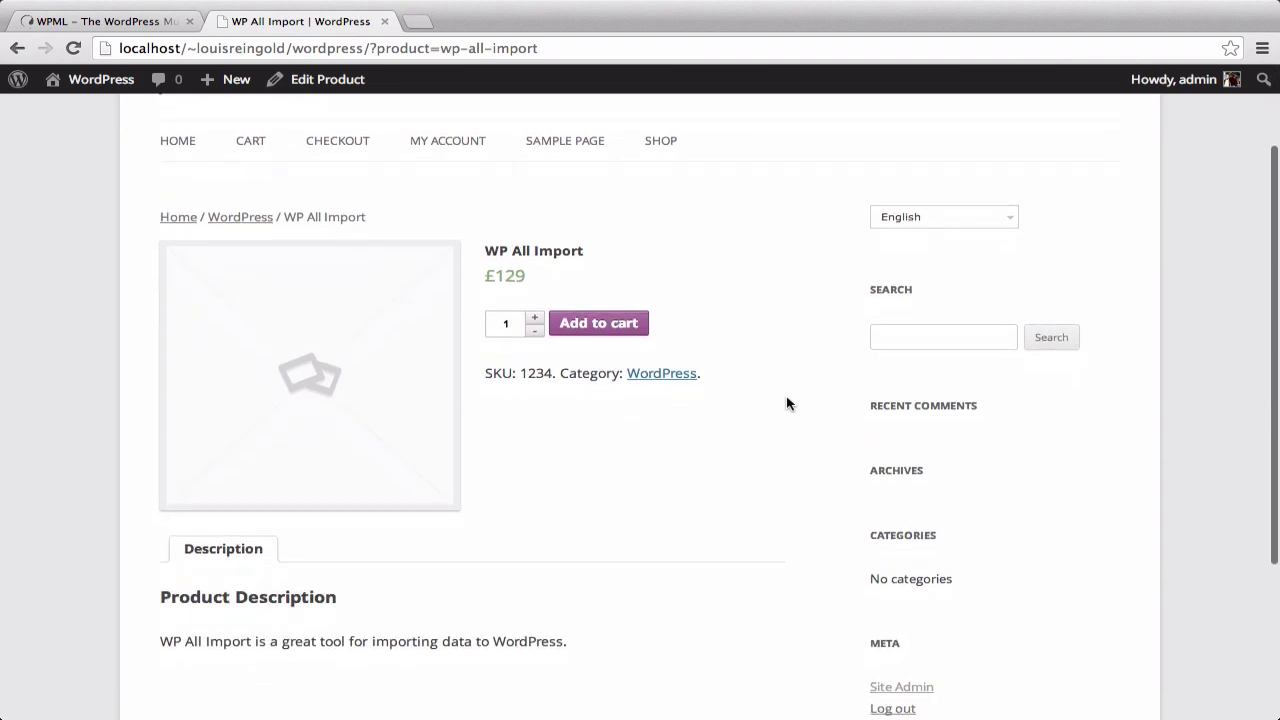
click(929, 222)
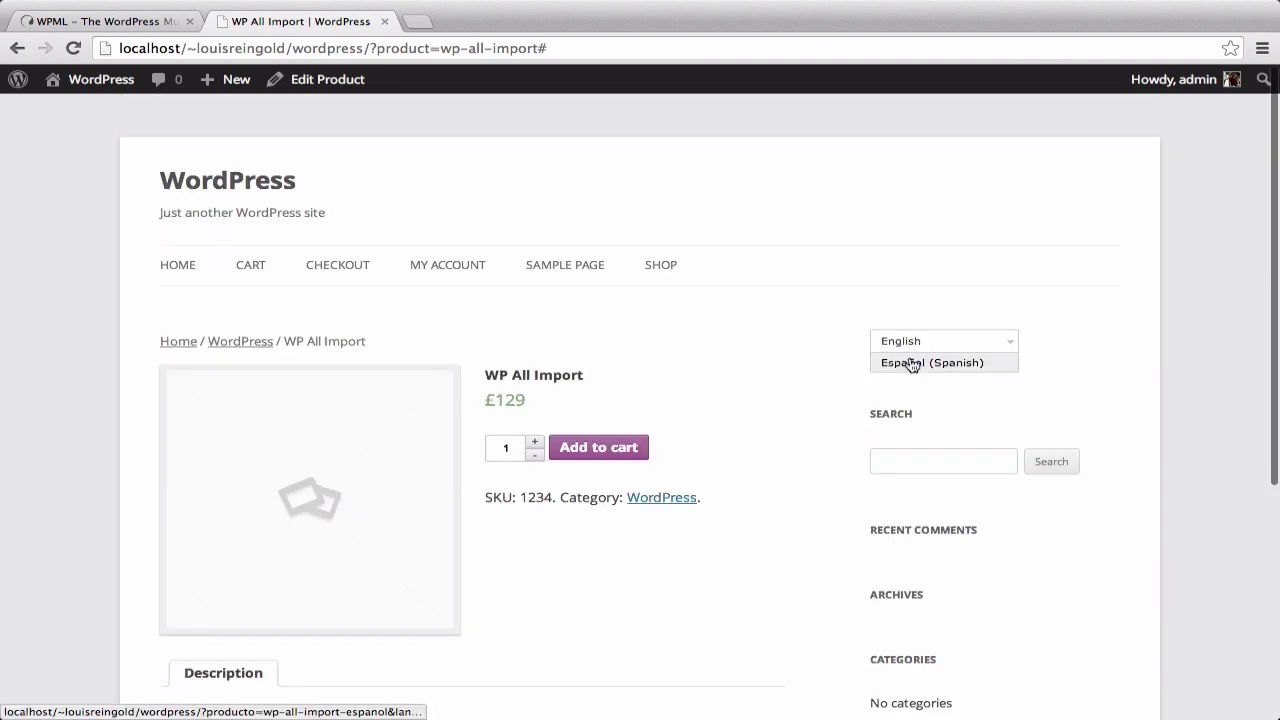
click(911, 366)
scroll(757, 491, down, 3)
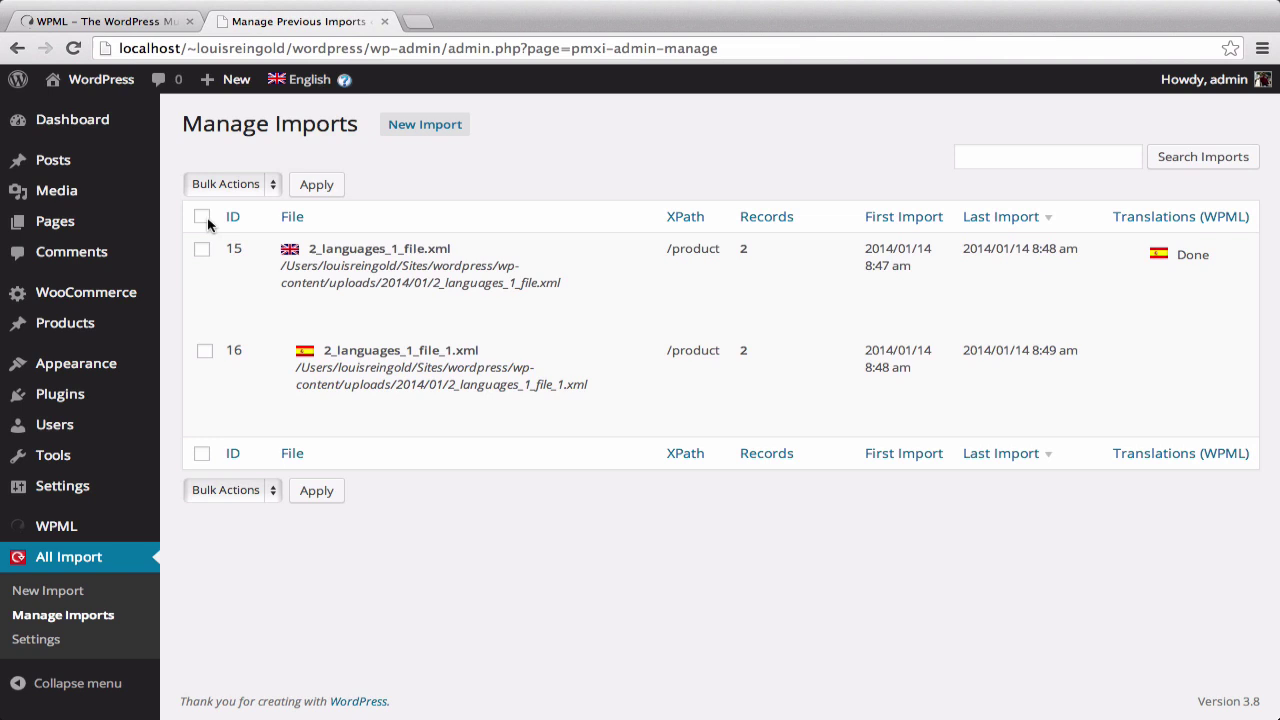
Step: Bulk-delete both imports along with their imported products
click(240, 188)
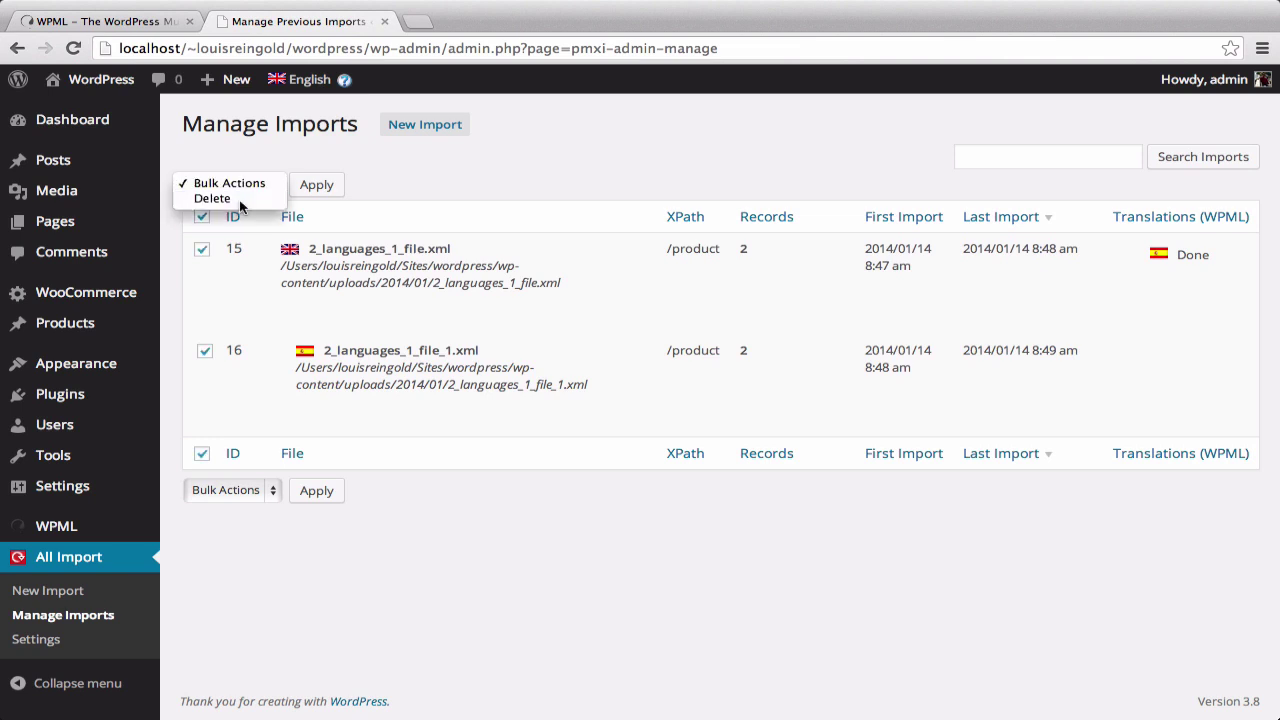
click(218, 197)
click(330, 187)
click(266, 190)
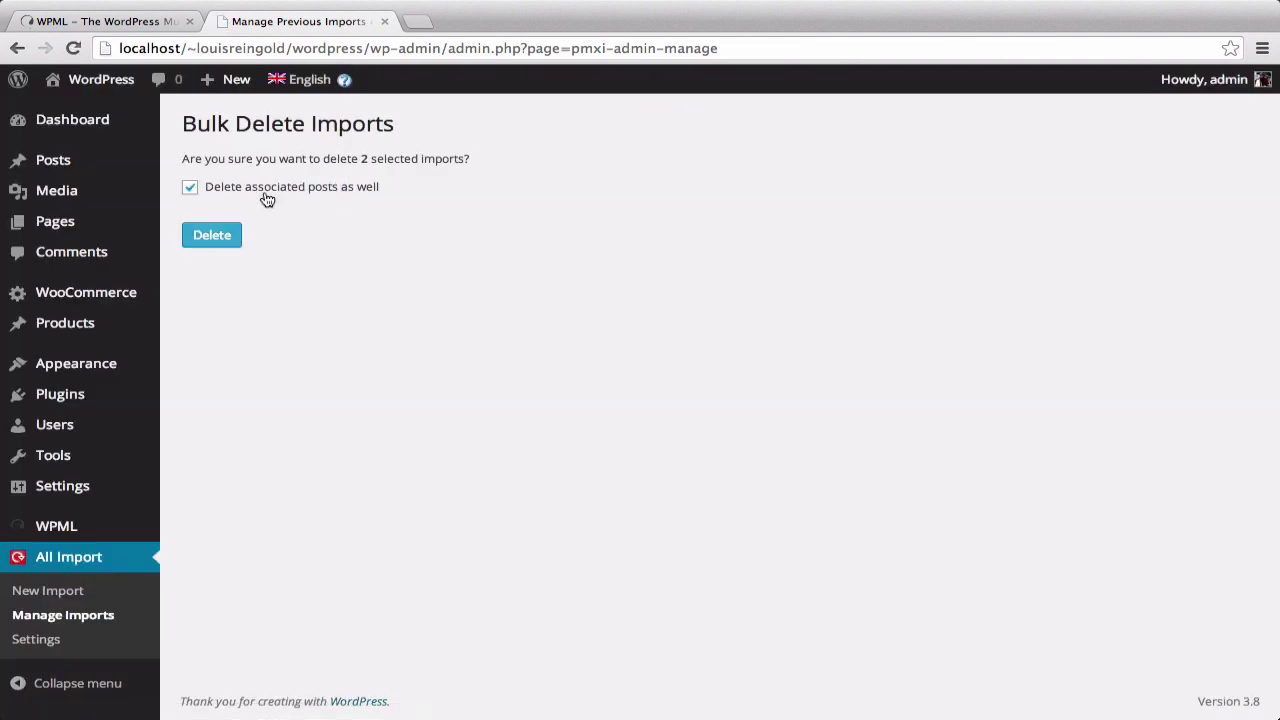
click(229, 235)
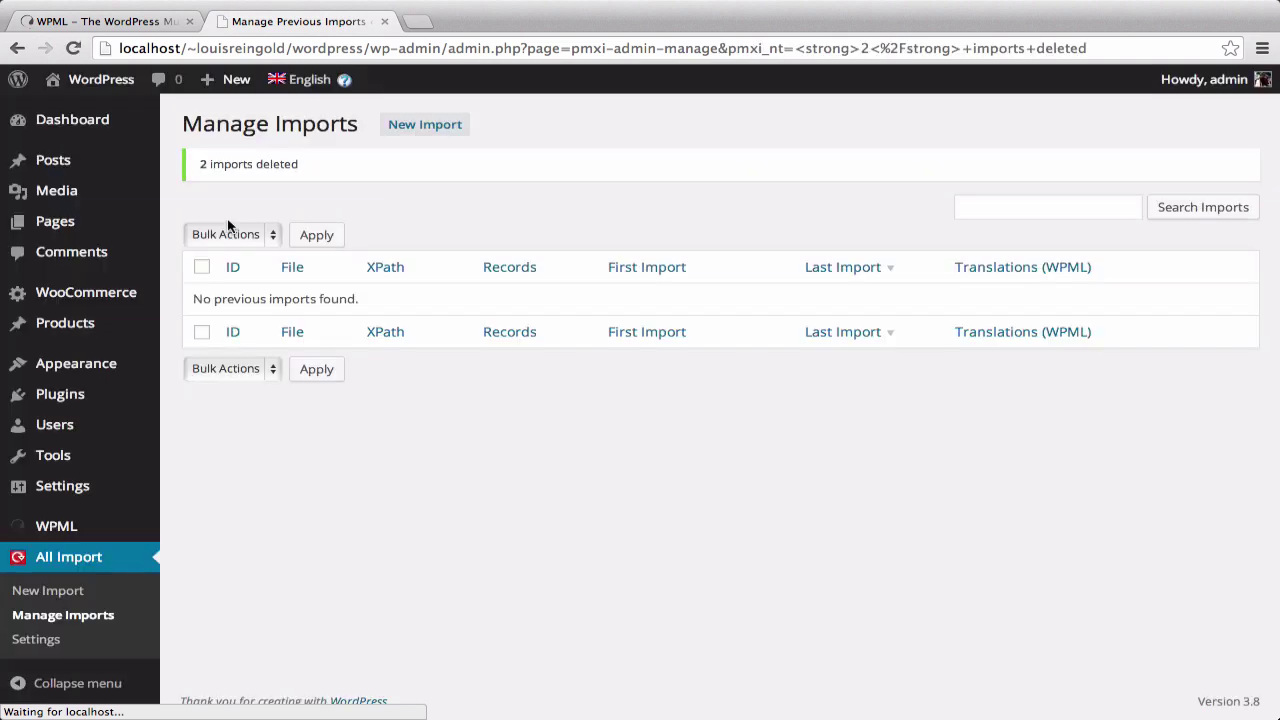
Step: Start a new import from the All Import menu
mouse_move(90, 327)
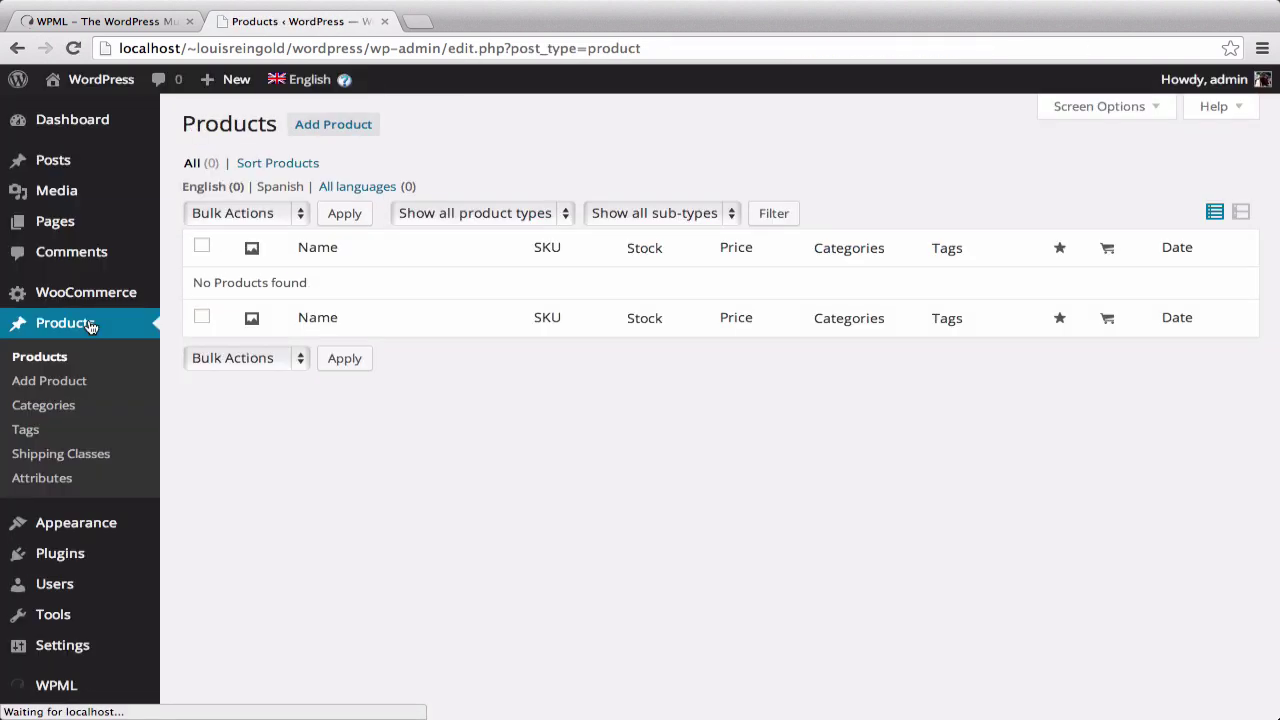
scroll(395, 563, down, 2)
mouse_move(110, 664)
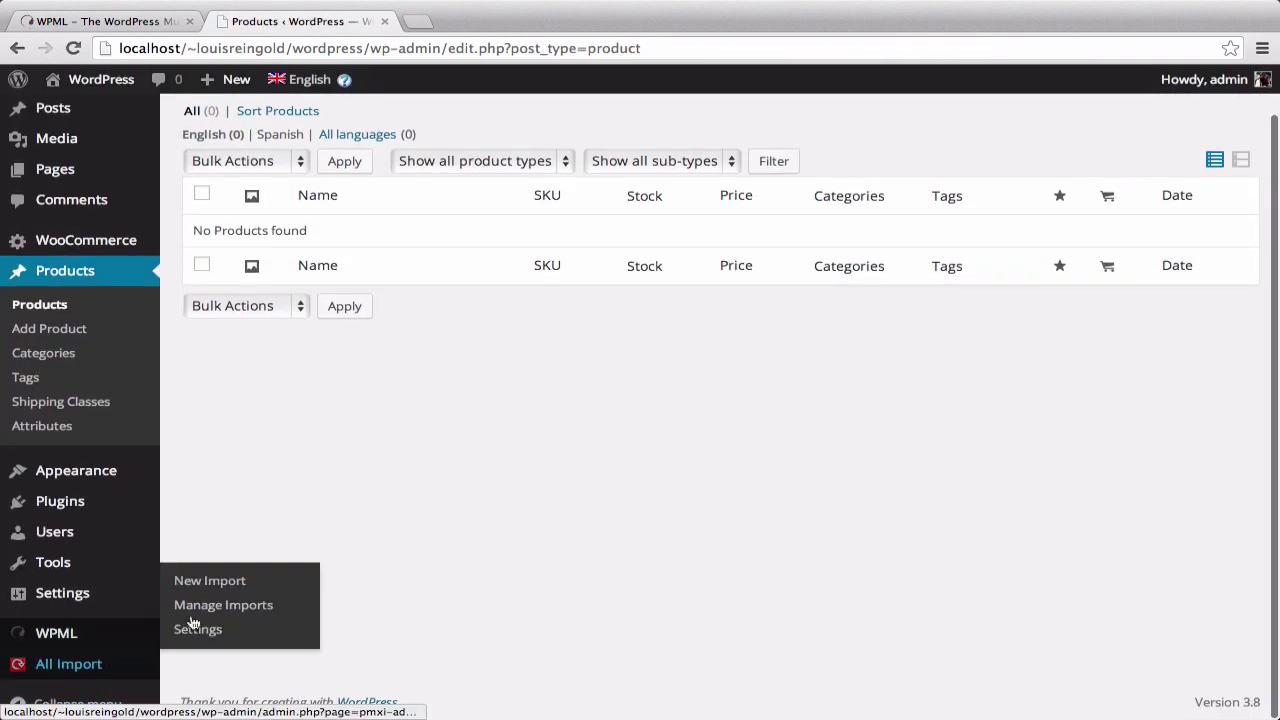
click(262, 584)
Step: Upload english.xml from the computer as the new import file
click(390, 255)
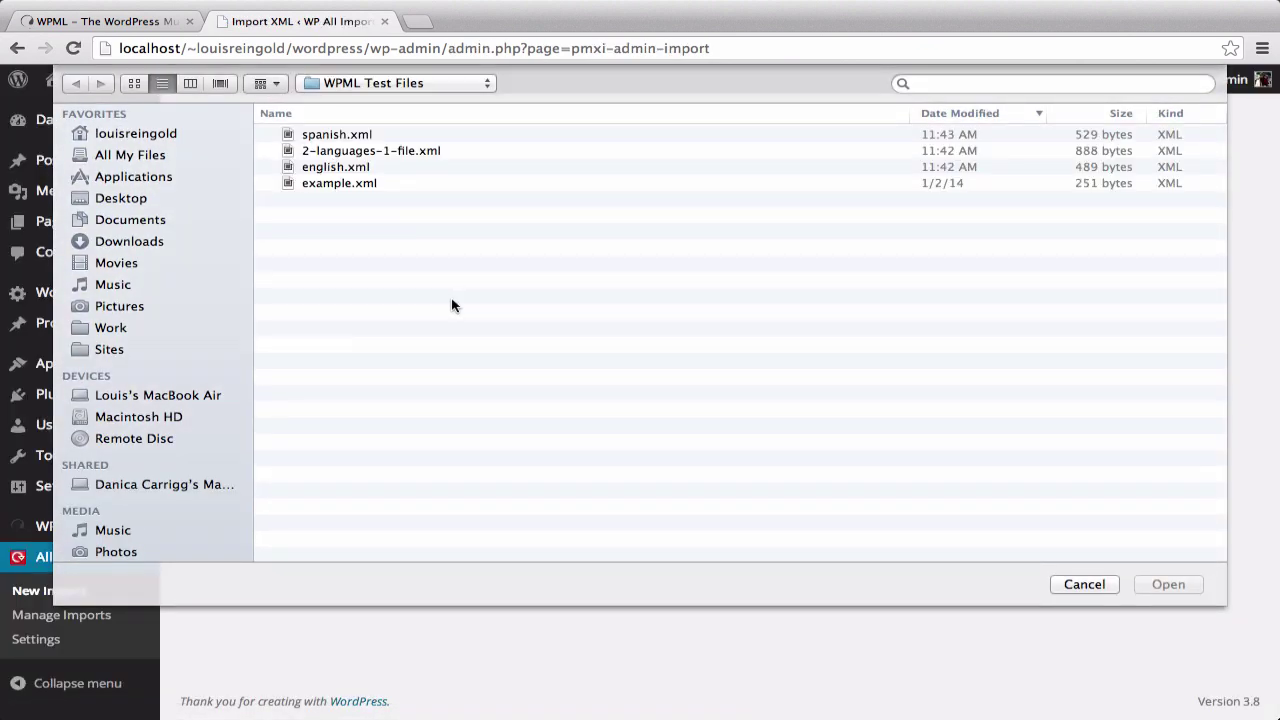
click(349, 170)
key(space)
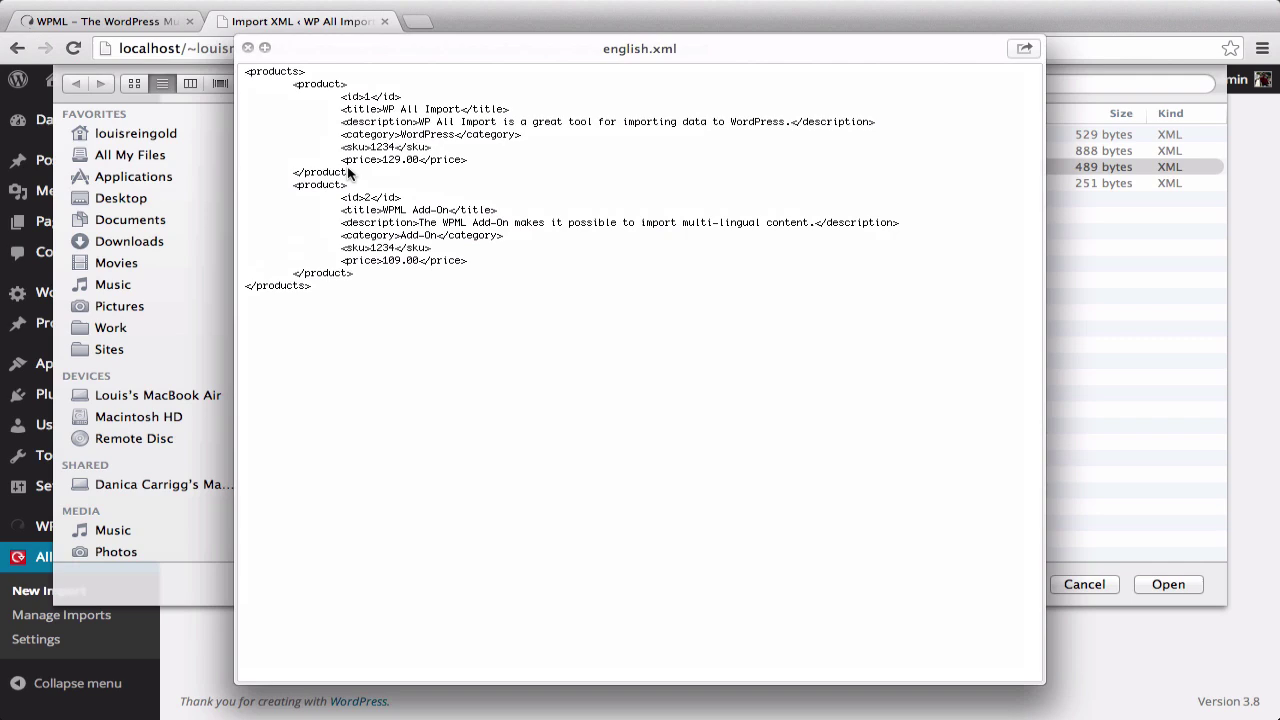
key(space)
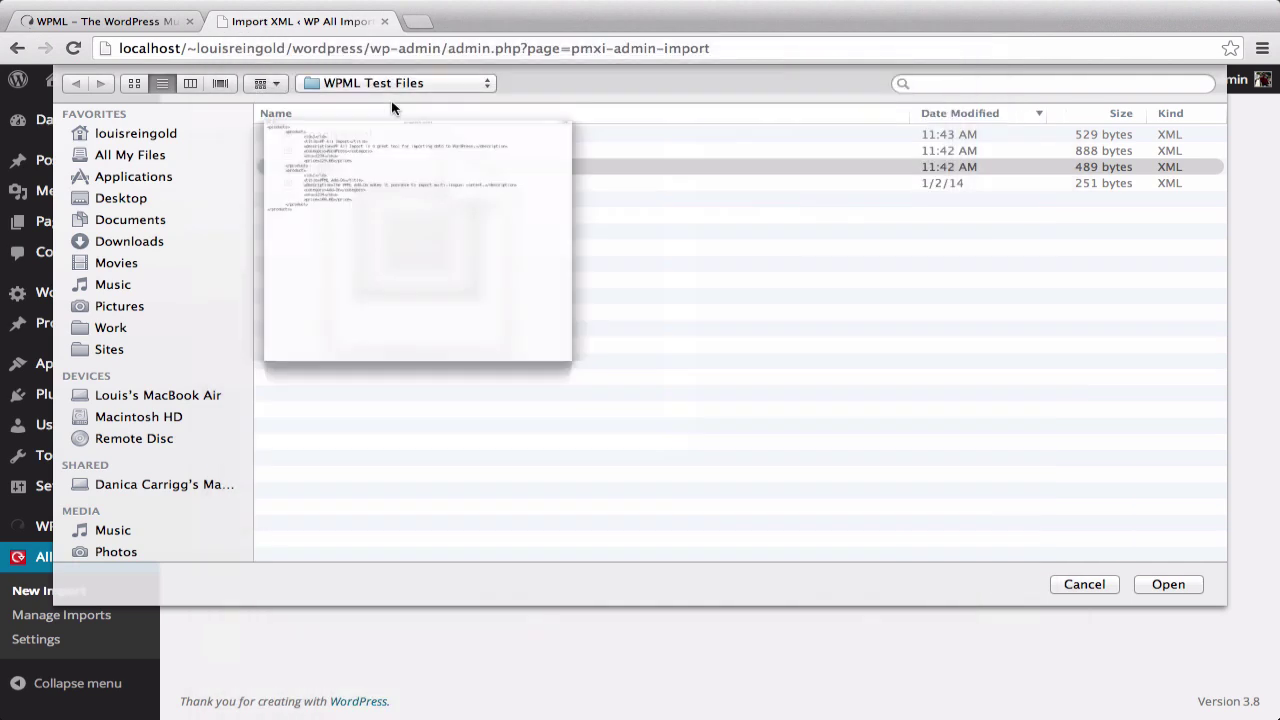
key(Return)
click(250, 405)
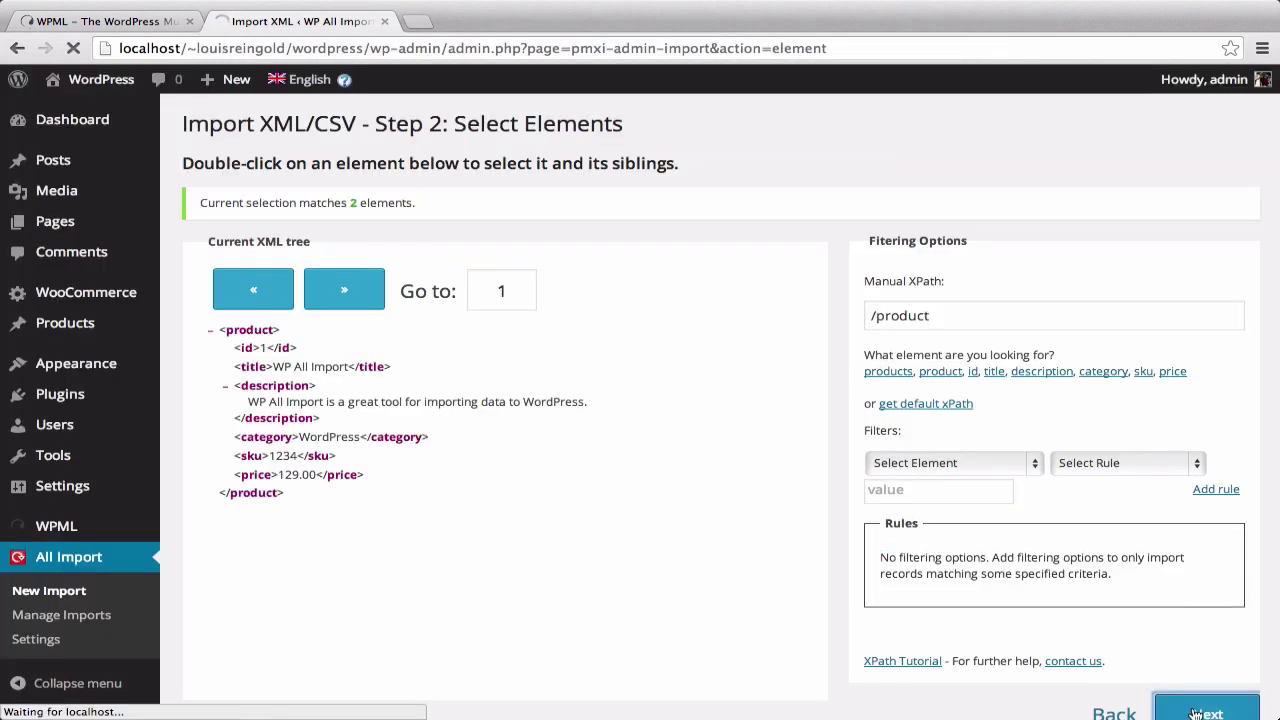
Step: Map the title element to the product title and description to the post content
click(1198, 678)
drag(1090, 366, 300, 231)
drag(1070, 392, 784, 536)
click(912, 712)
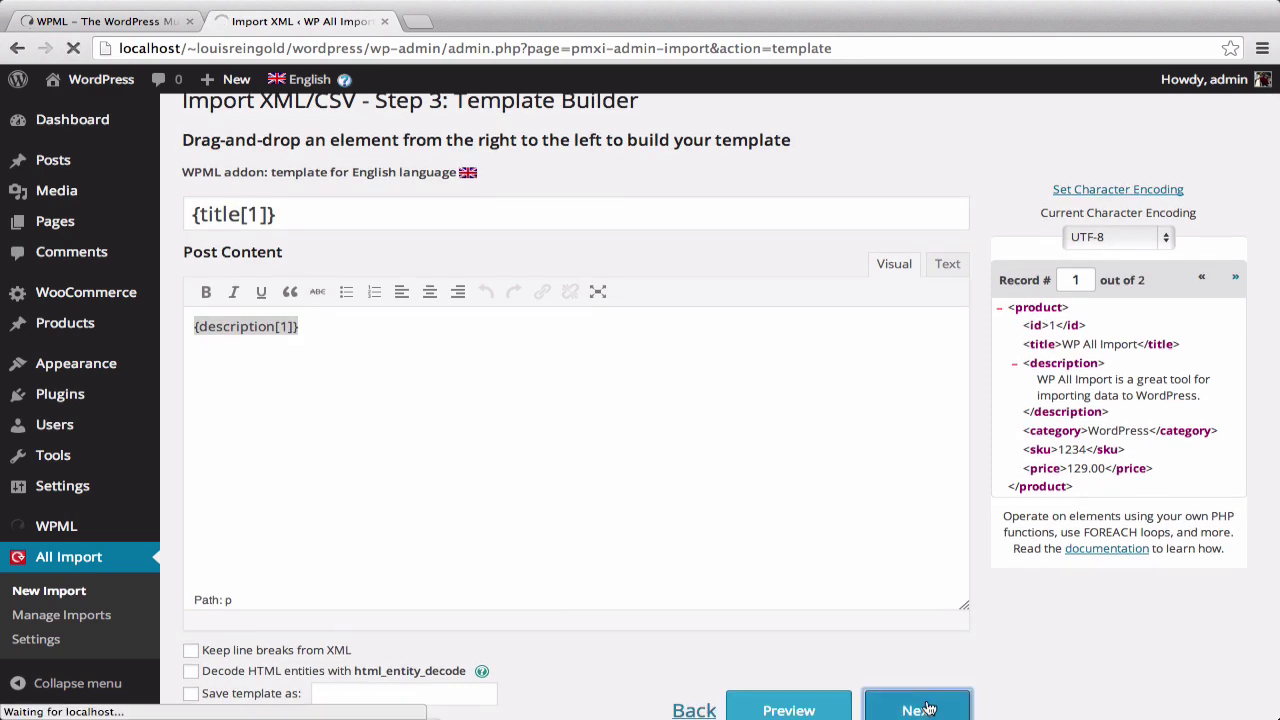
Step: Map SKU, Regular Price, Product Categories and the unique id key, then run the English import
scroll(510, 404, down, 1)
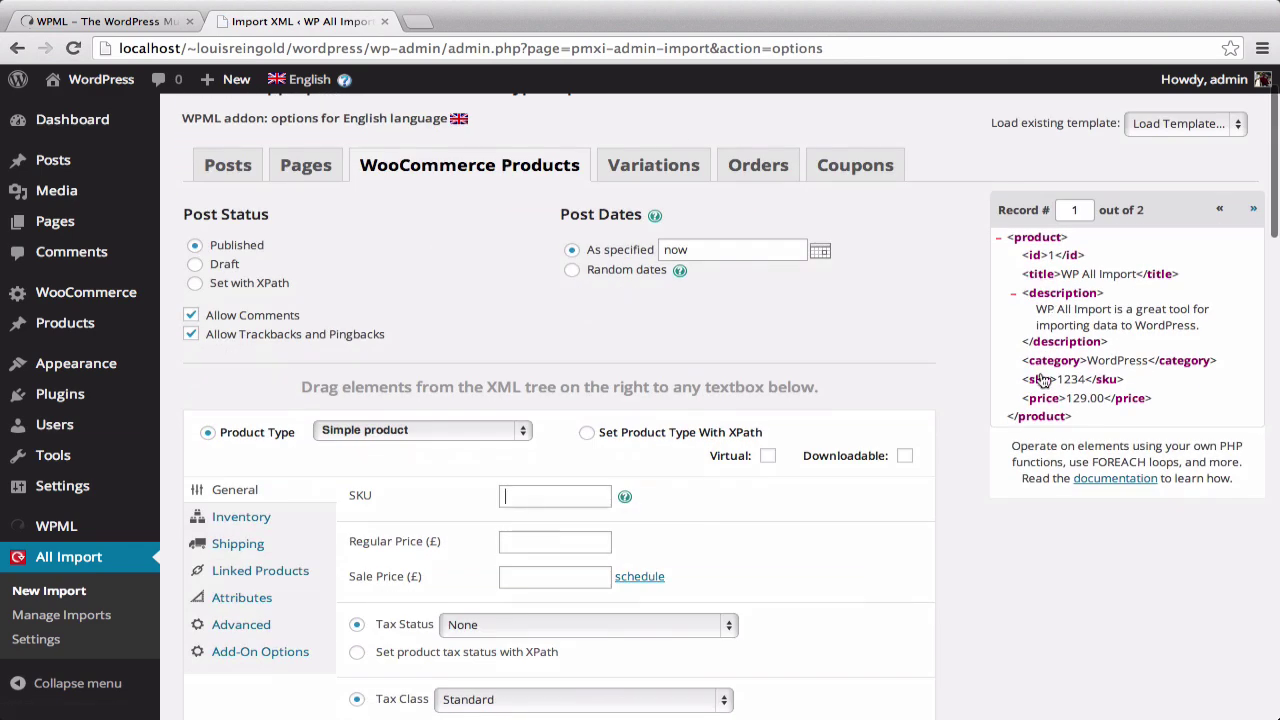
drag(870, 425, 555, 496)
drag(1043, 398, 555, 541)
scroll(784, 475, down, 7)
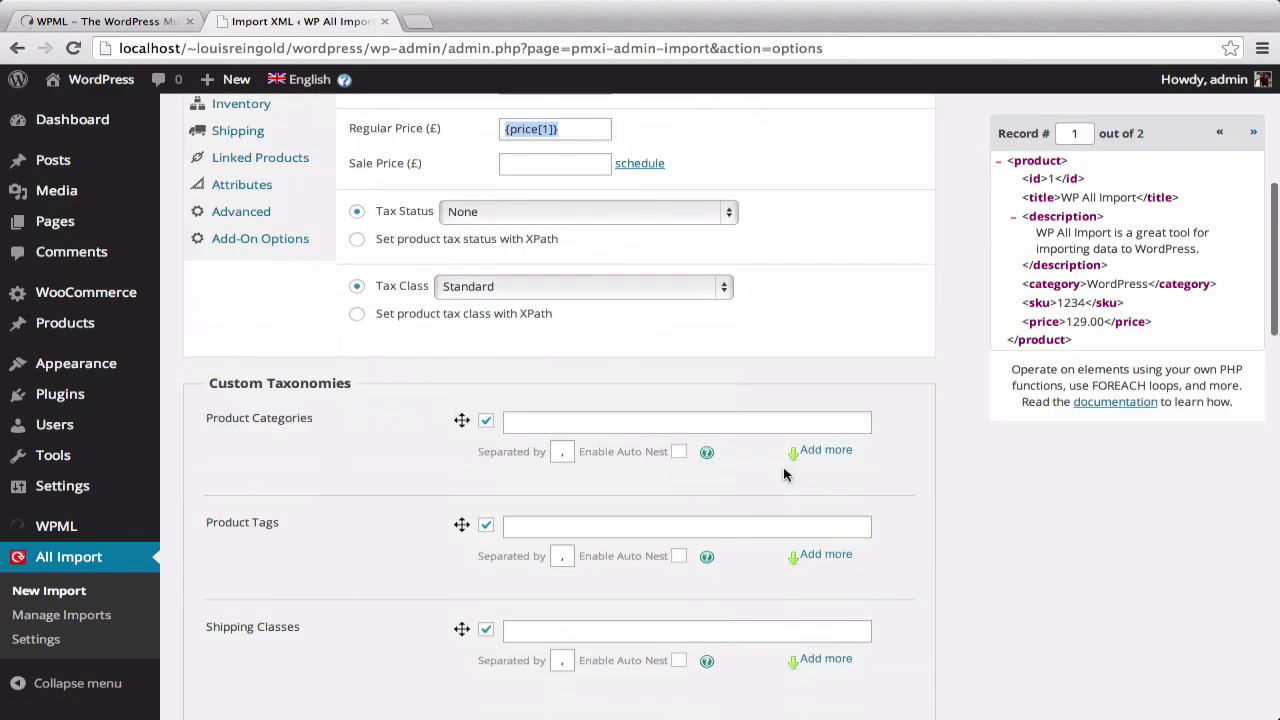
drag(1054, 284, 651, 428)
scroll(651, 428, down, 10)
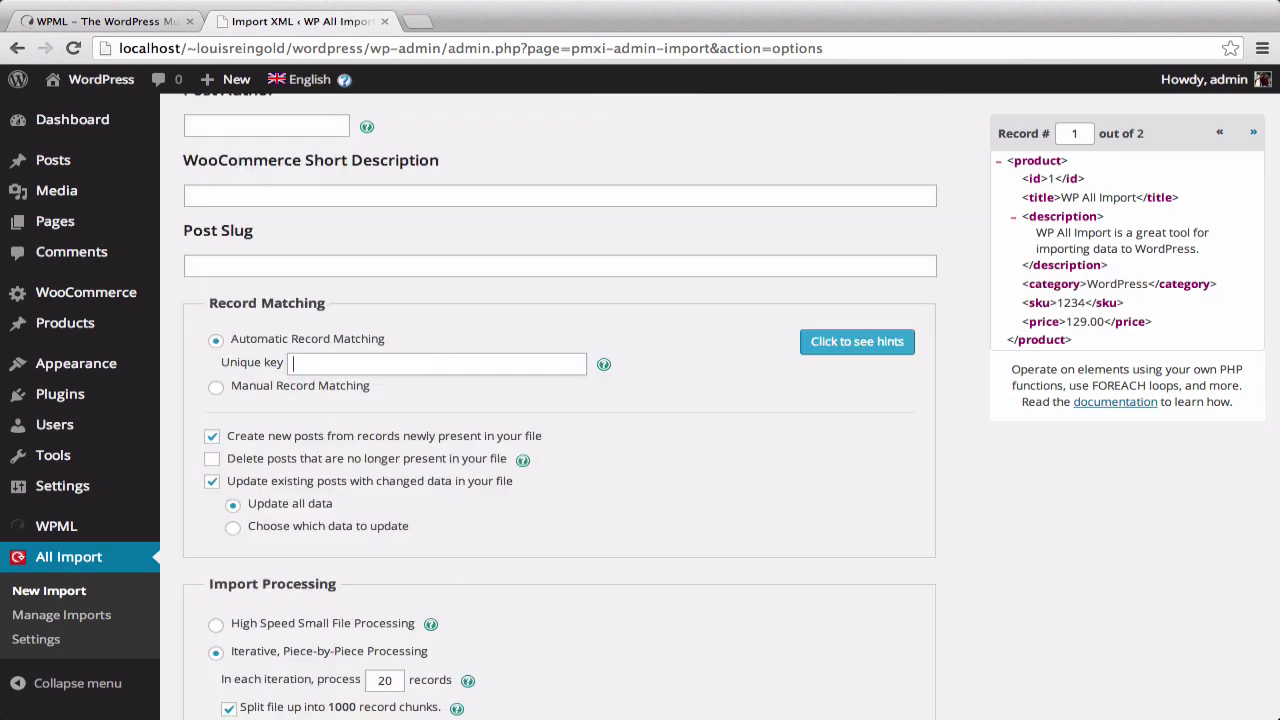
drag(468, 367, 470, 366)
scroll(727, 499, down, 5)
click(849, 637)
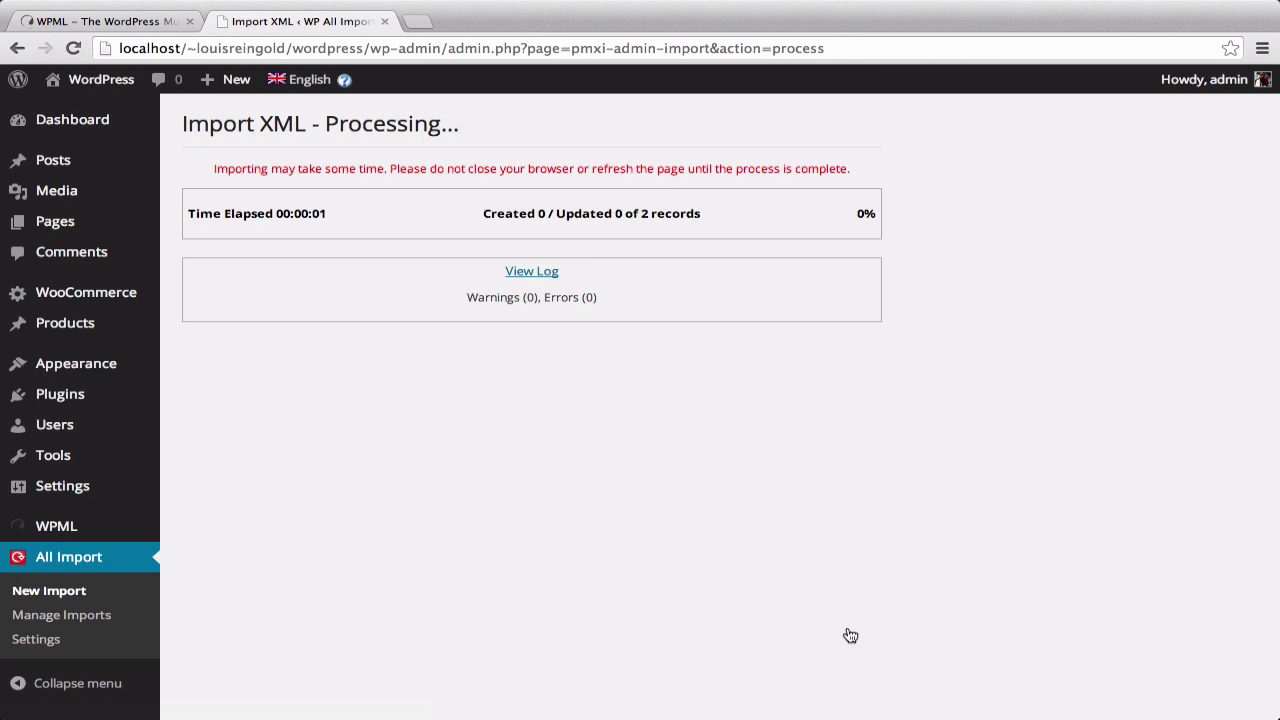
Step: Check the two imported English products, then start a Spanish translation of the english.xml import
click(84, 327)
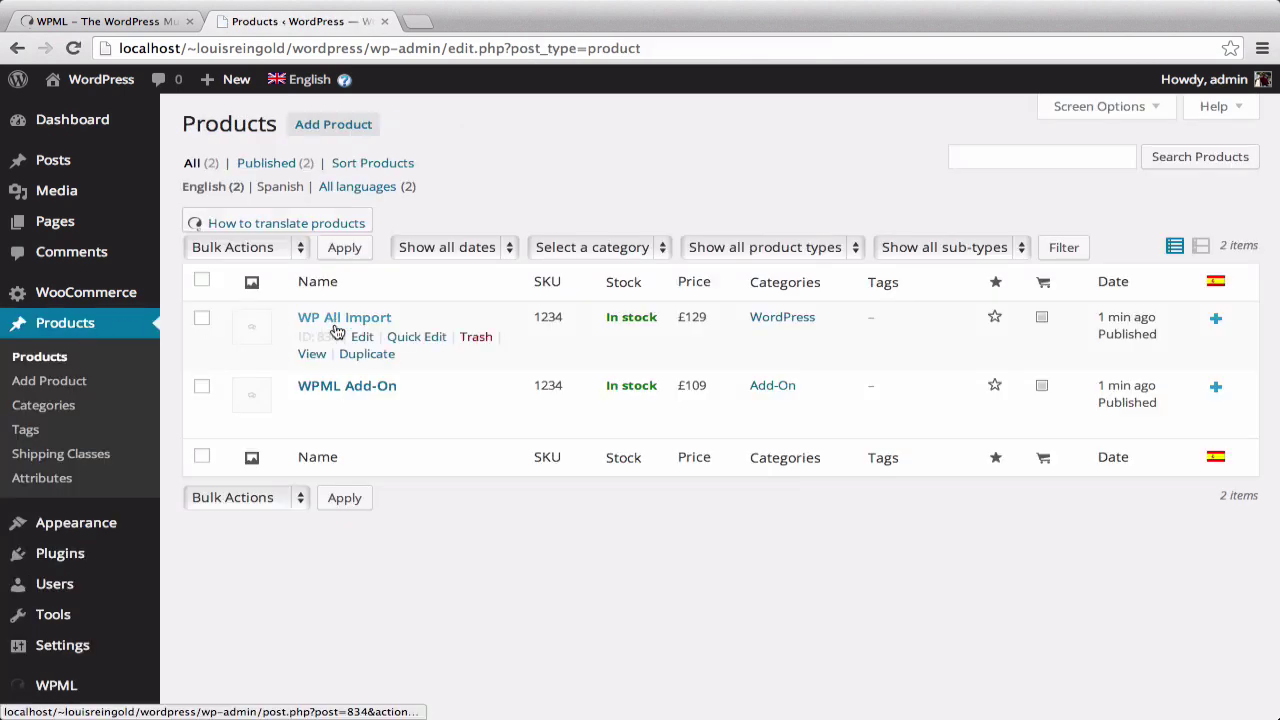
scroll(351, 634, down, 1)
mouse_move(85, 662)
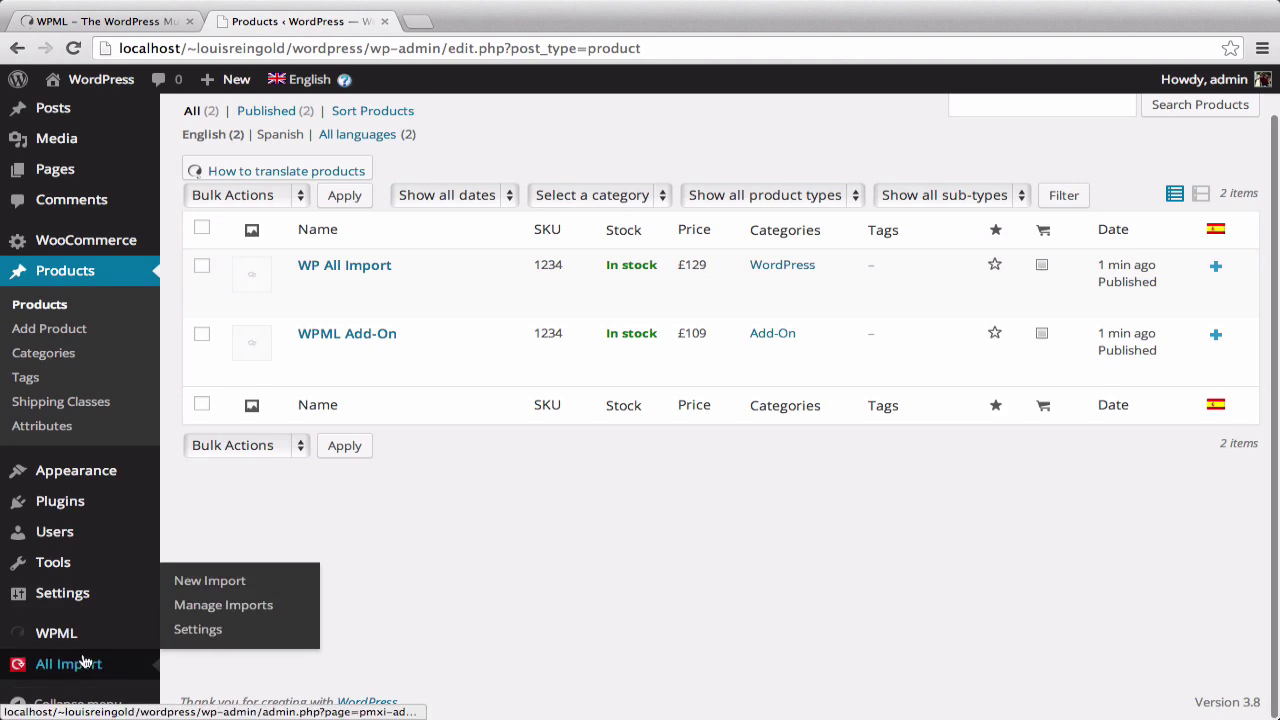
click(232, 612)
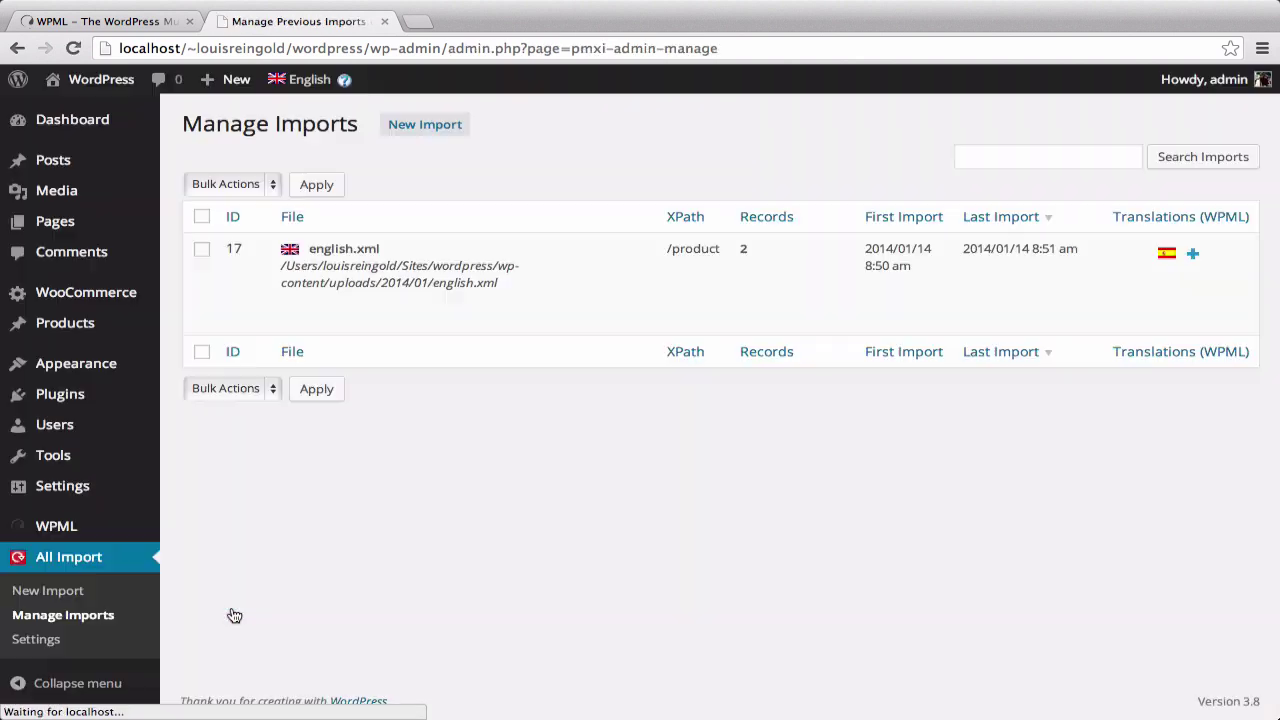
click(1193, 254)
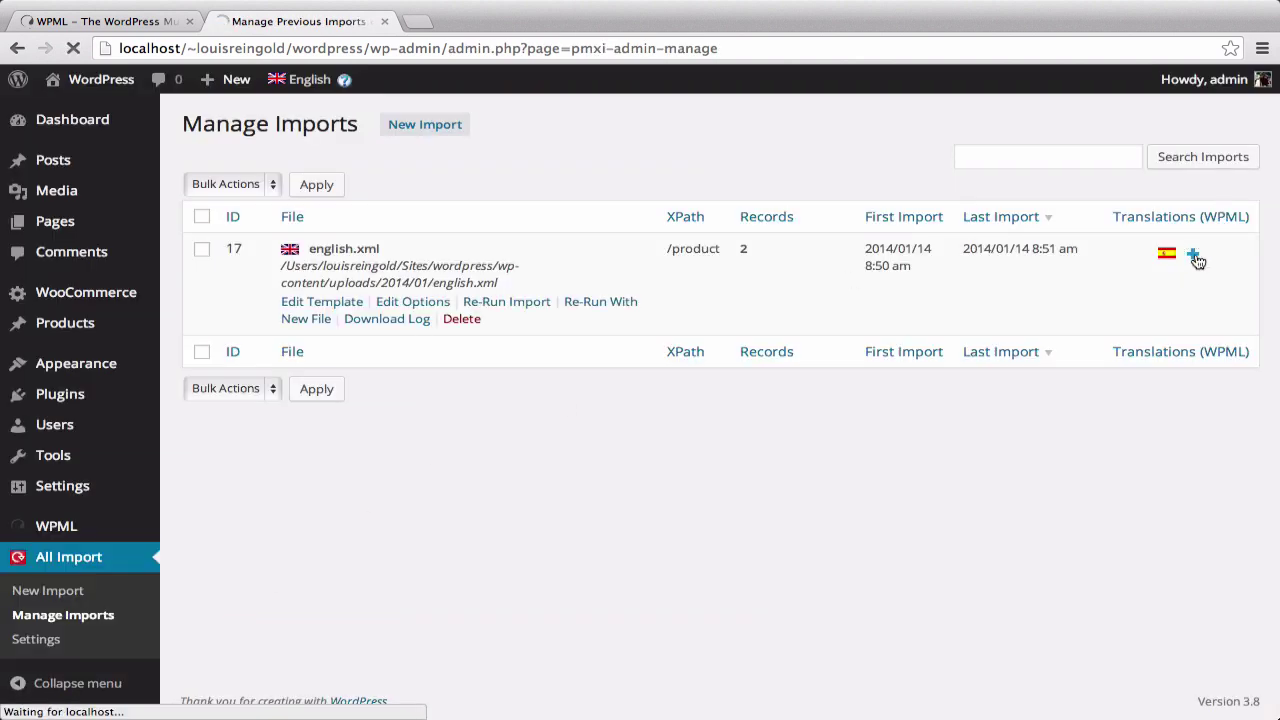
Step: Load spanish.xml as the translation file and continue to the import options
click(394, 323)
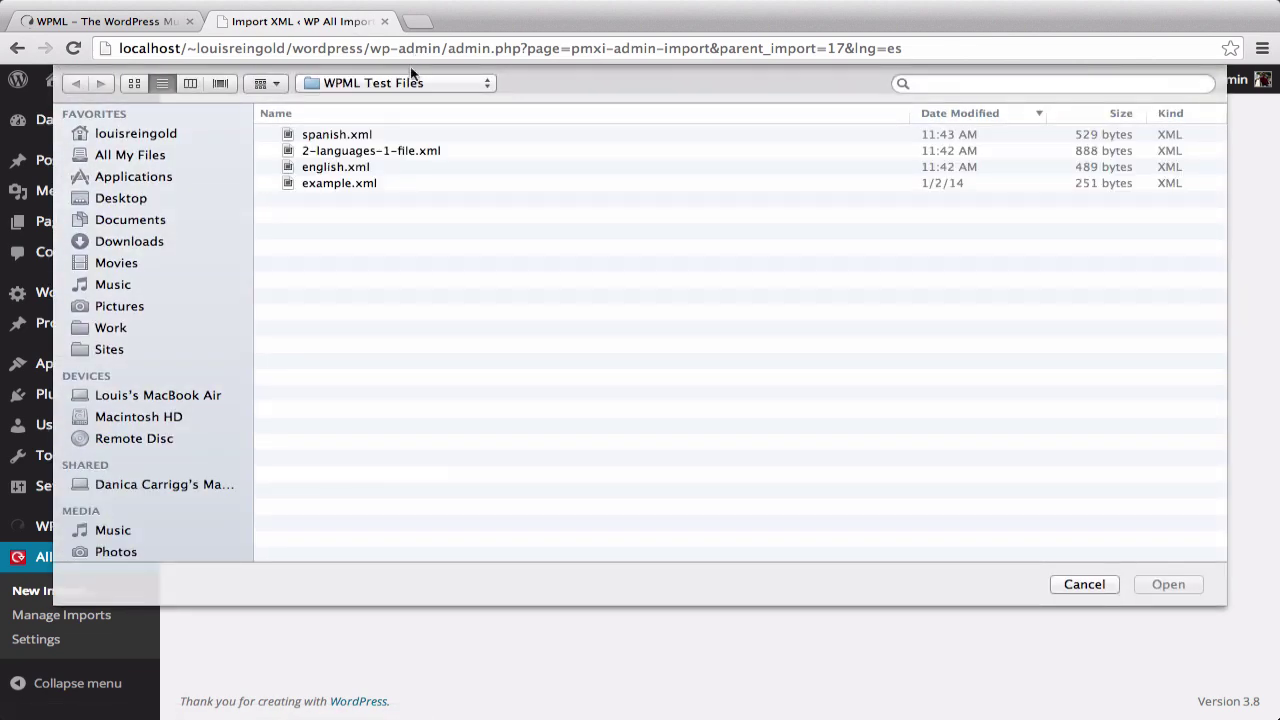
click(337, 135)
key(space)
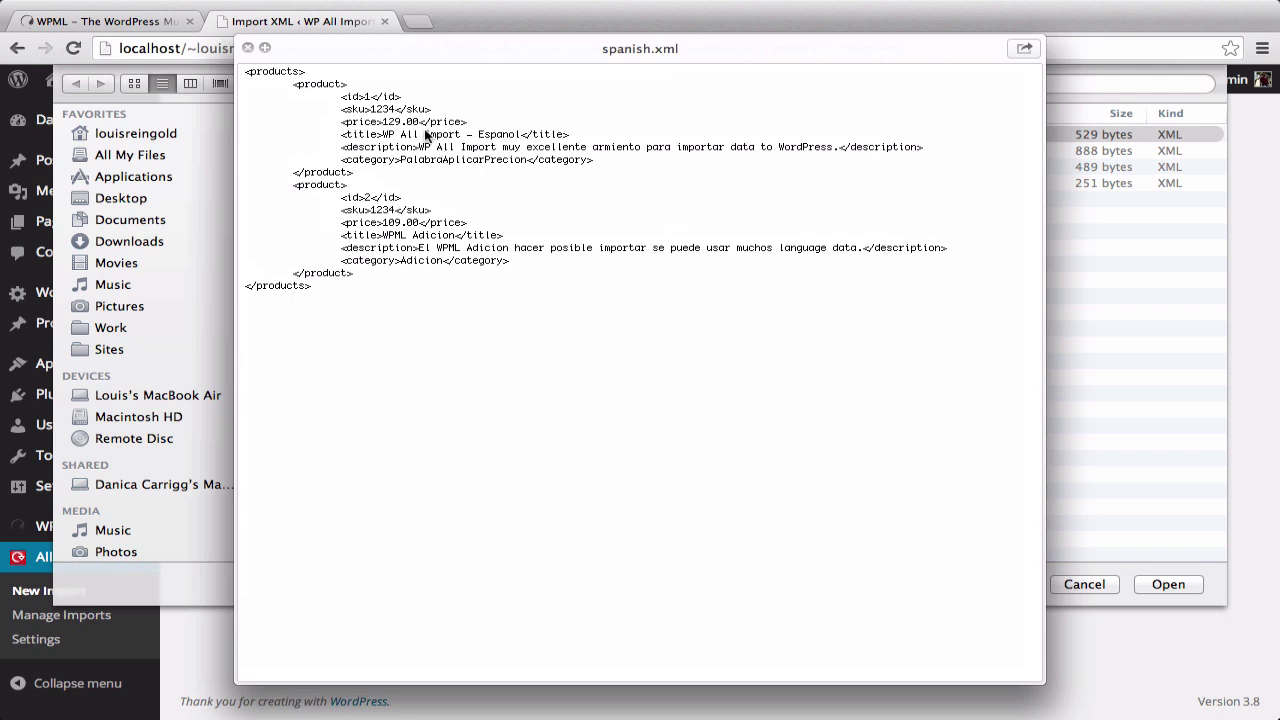
key(Return)
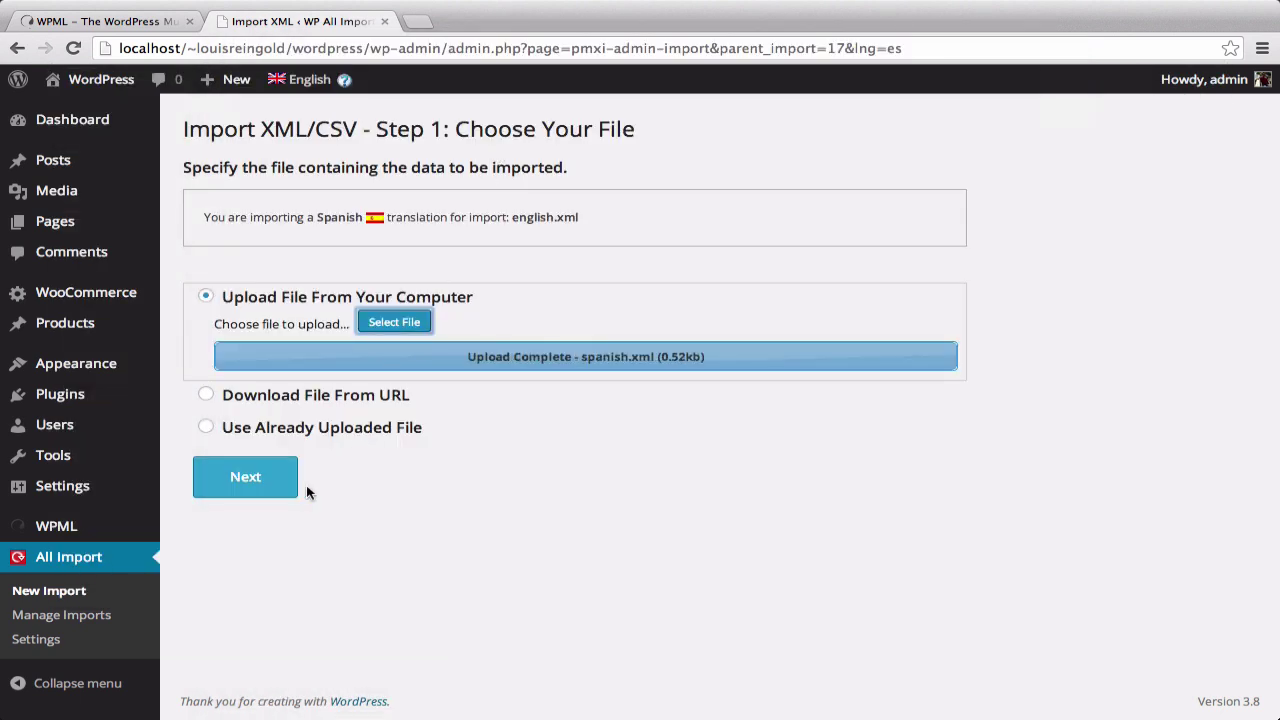
click(262, 484)
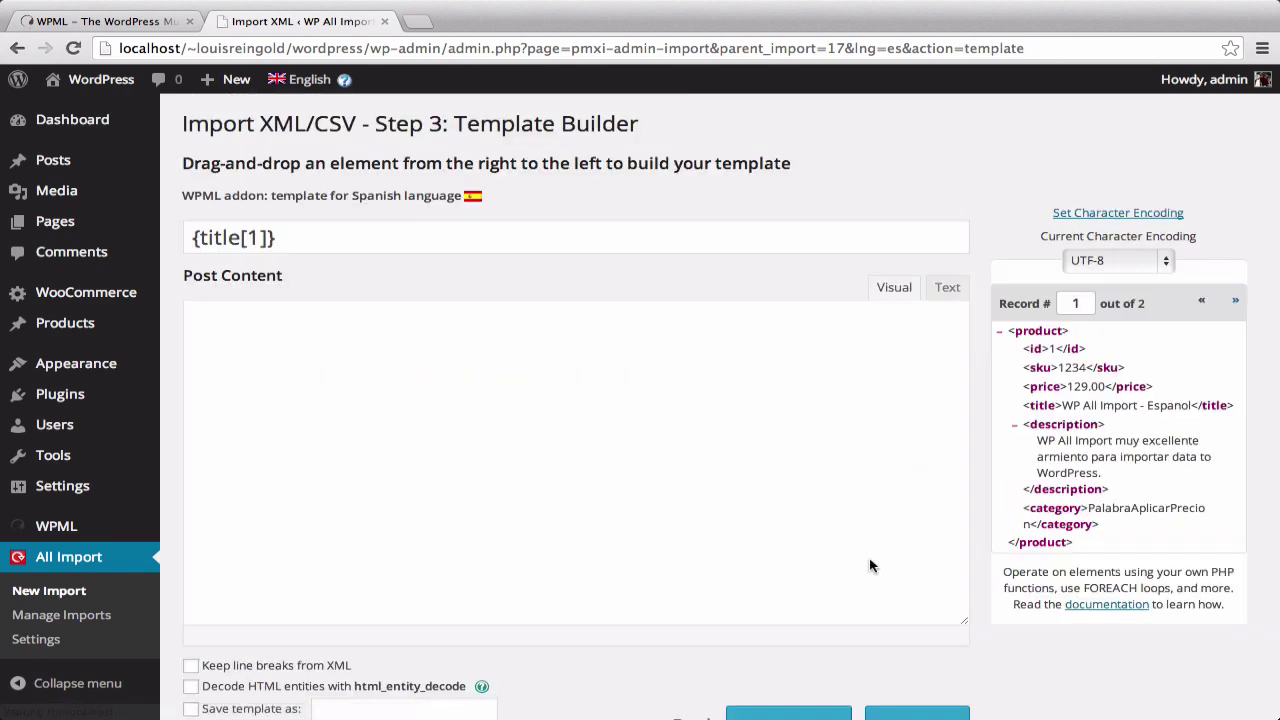
scroll(823, 549, down, 3)
click(917, 712)
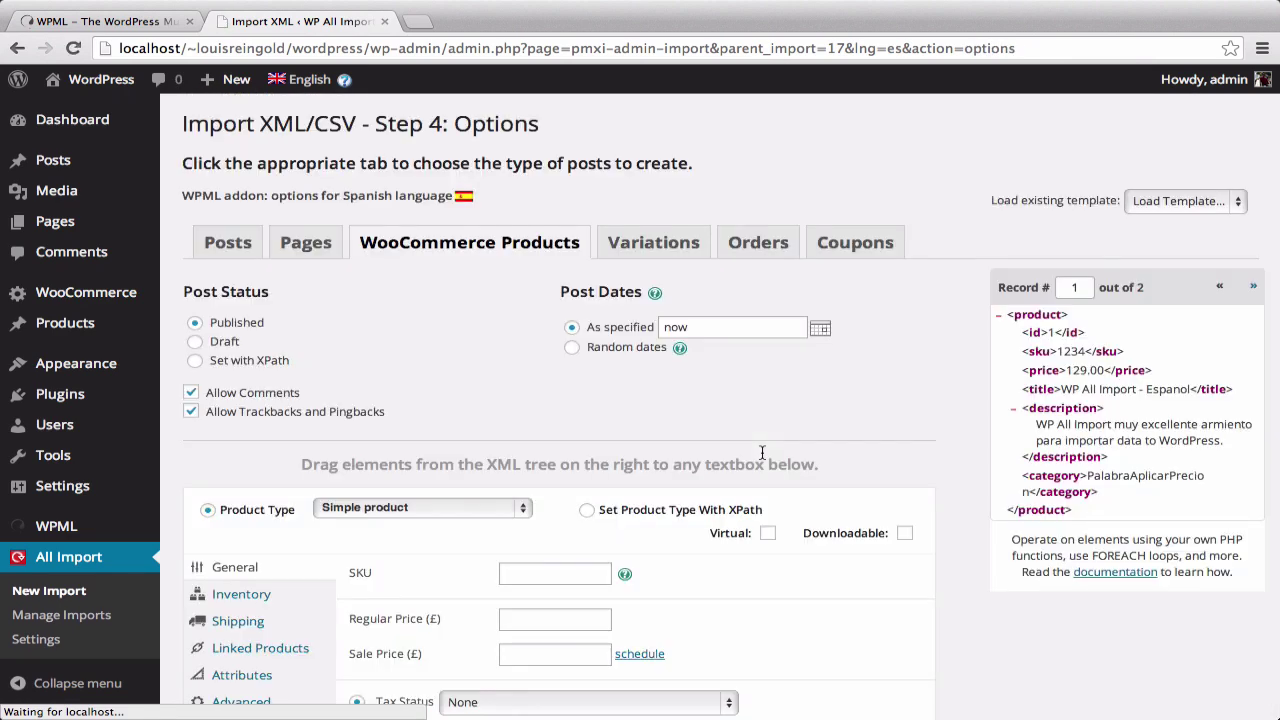
Step: Map sku to SKU and price to Regular Price, run the Spanish import, then view Products
scroll(762, 453, down, 3)
click(554, 428)
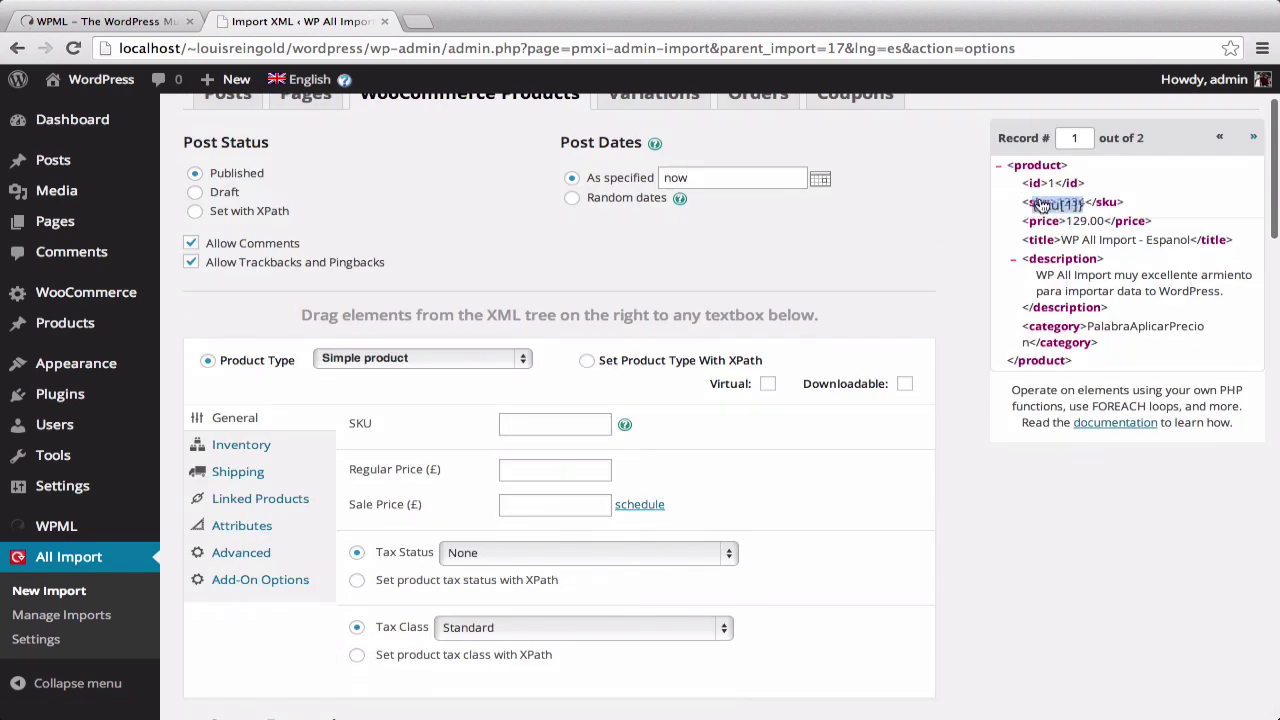
drag(1040, 205, 554, 424)
drag(609, 500, 556, 470)
scroll(783, 457, down, 10)
scroll(783, 457, up, 10)
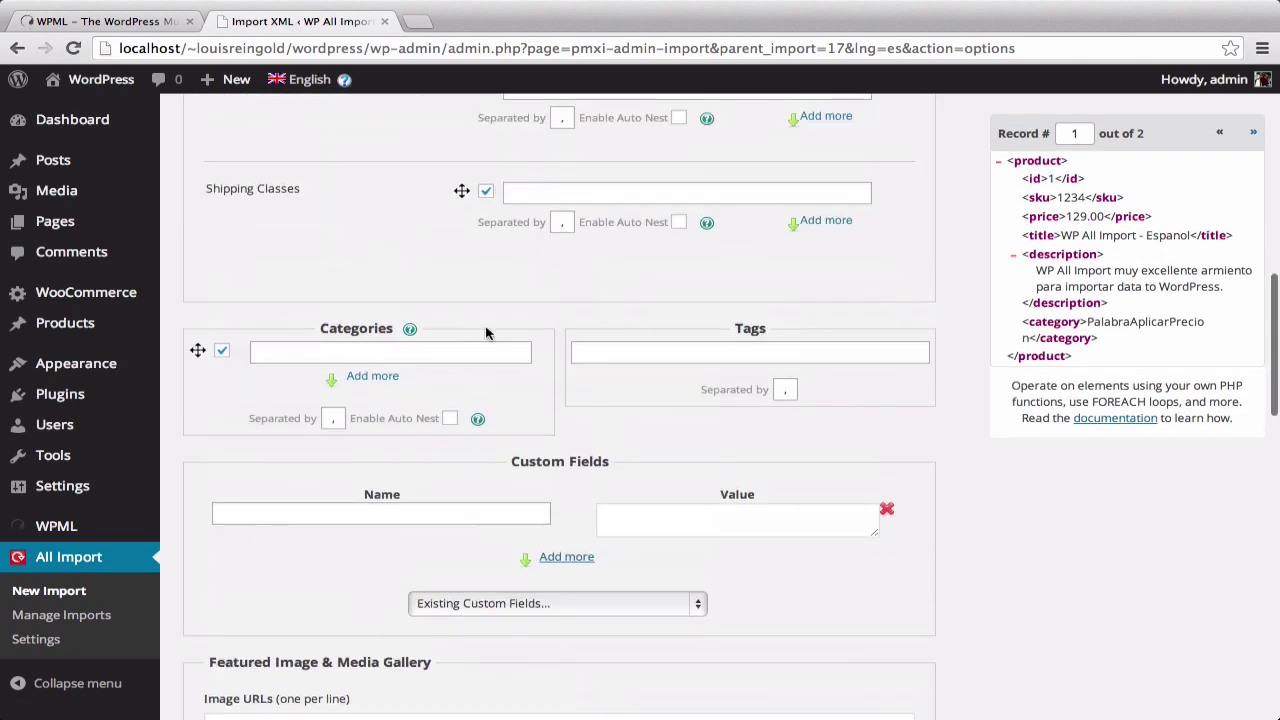
scroll(502, 339, down, 15)
scroll(472, 435, down, 10)
click(878, 638)
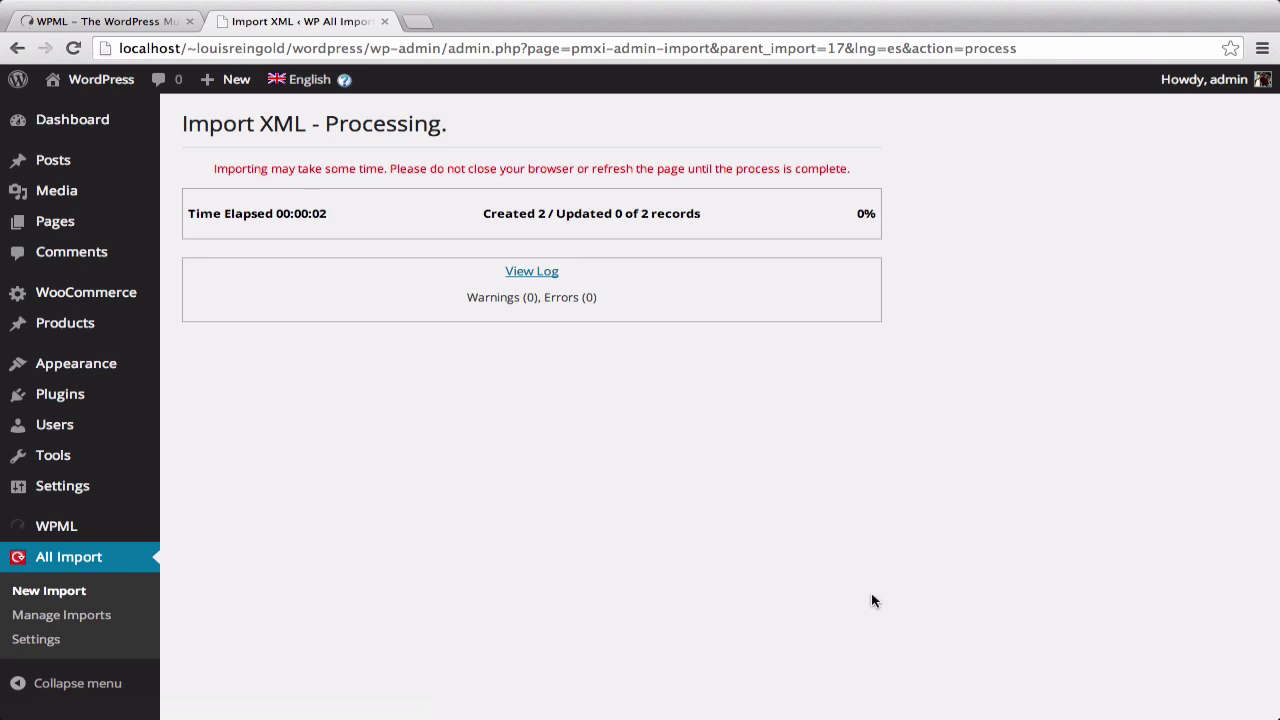
click(93, 326)
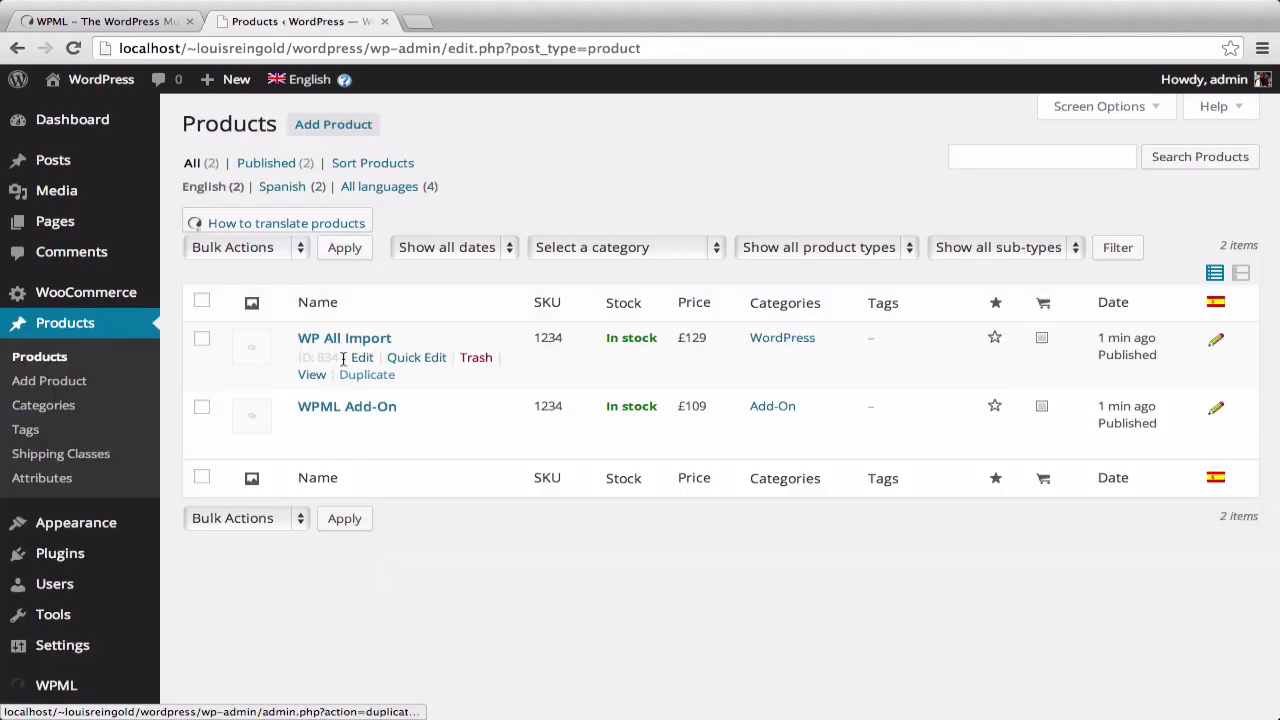
Step: View the WPML Add-On product in the shop and switch it to Español, showing WPML Adicion
click(312, 445)
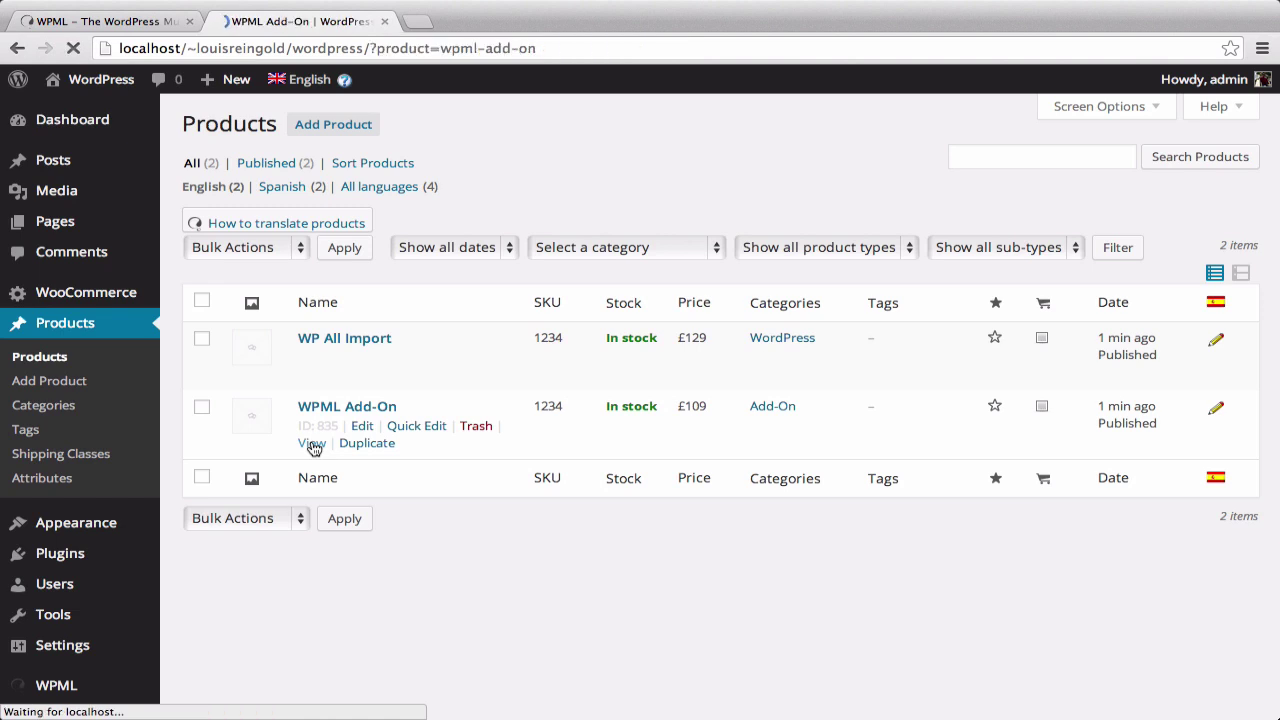
scroll(820, 443, down, 4)
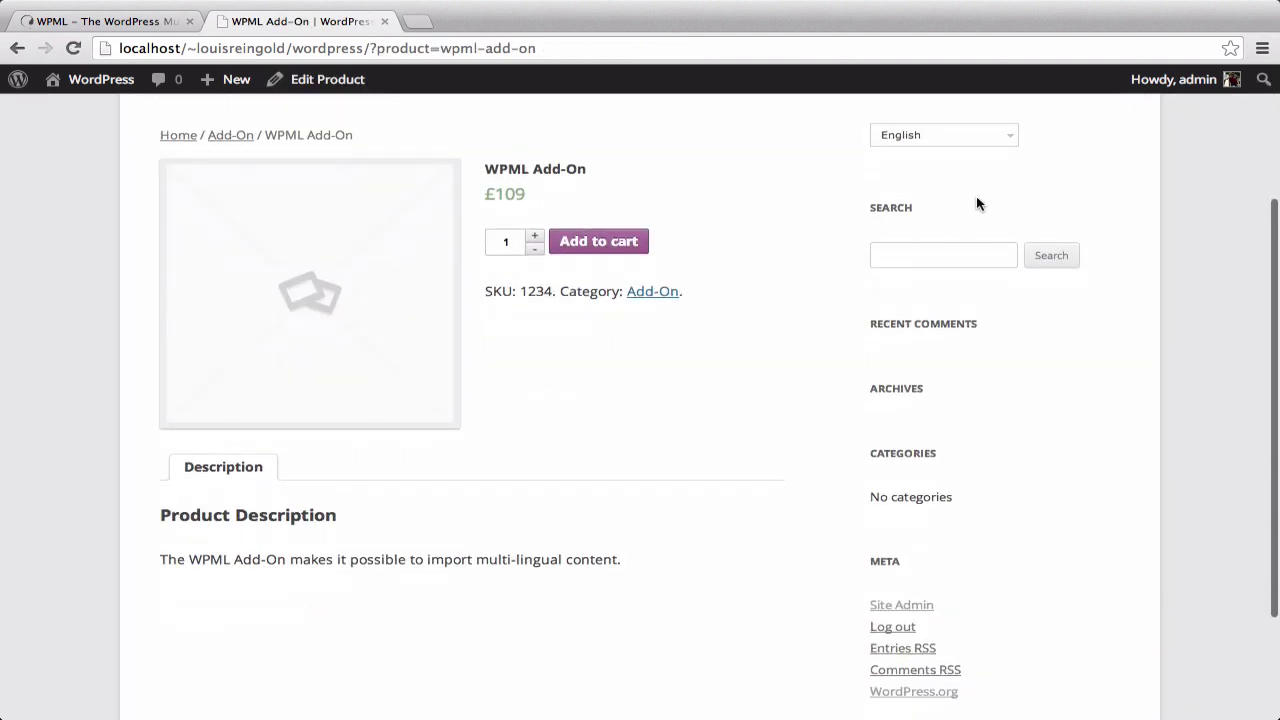
click(957, 137)
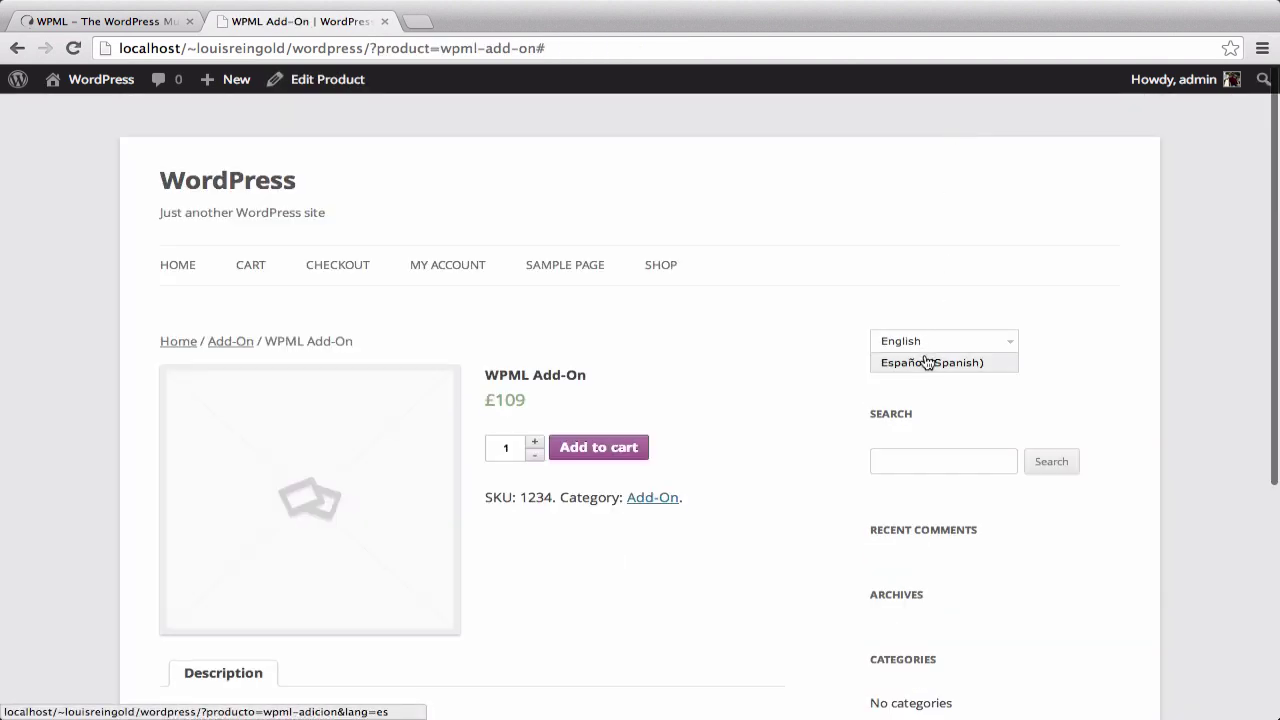
click(917, 360)
scroll(728, 598, down, 3)
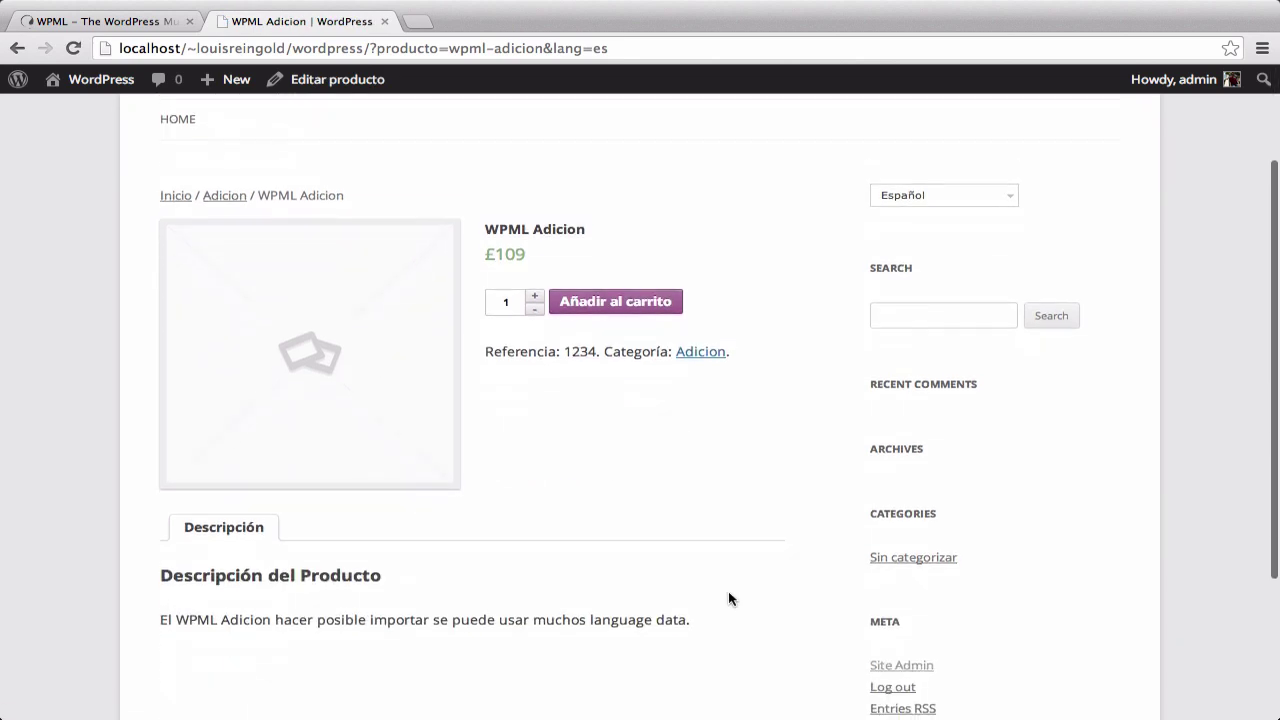